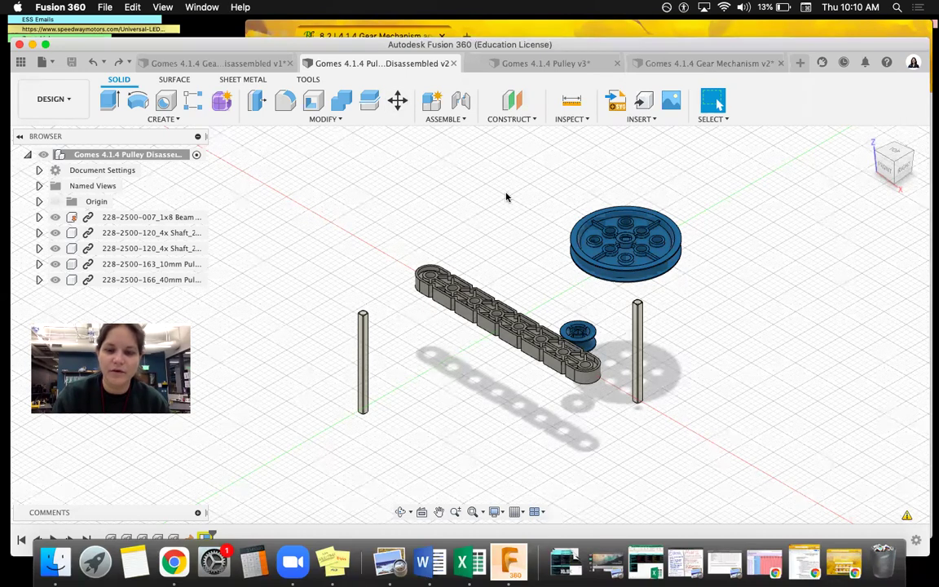
- Joint the left shaft's top into the beam hole near one end with a 1 in upward offset
click(460, 101)
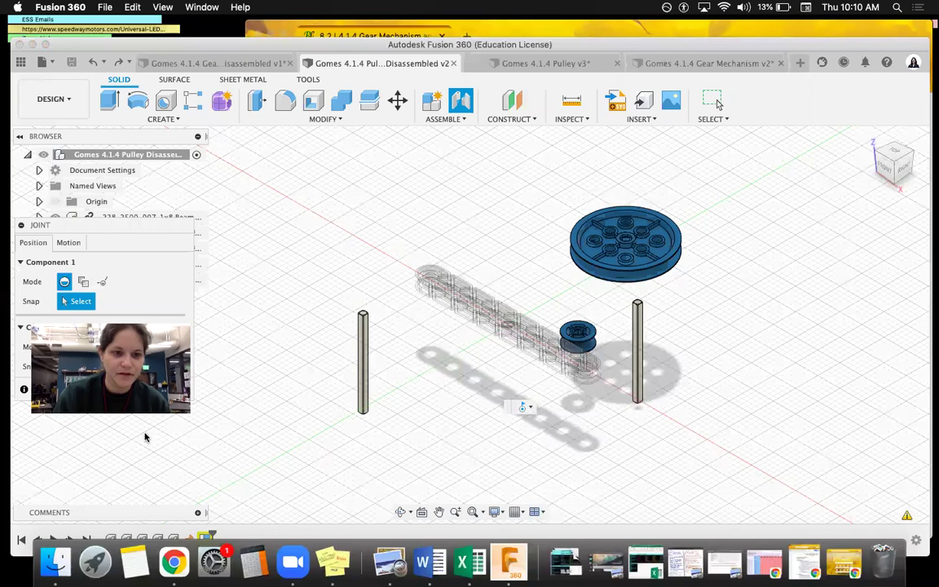
click(66, 244)
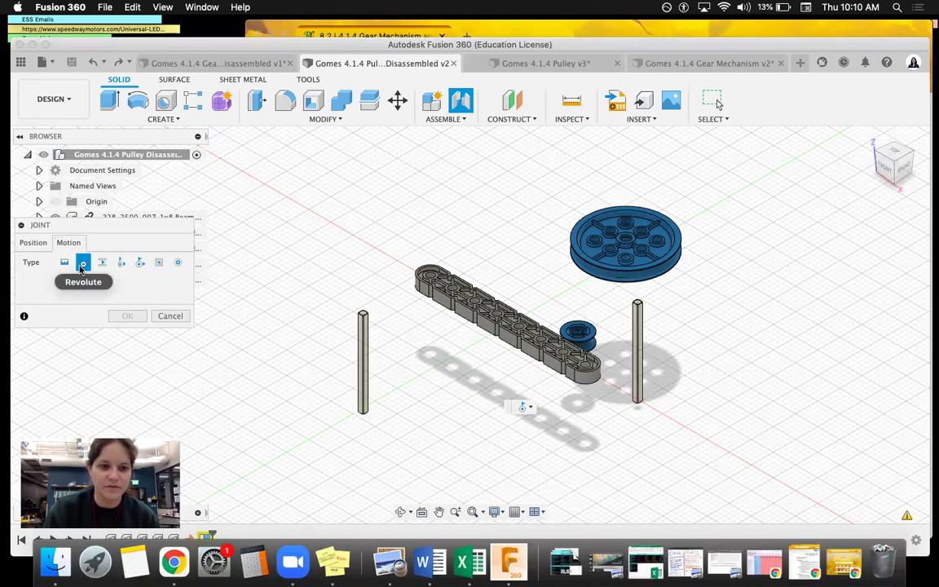
click(31, 243)
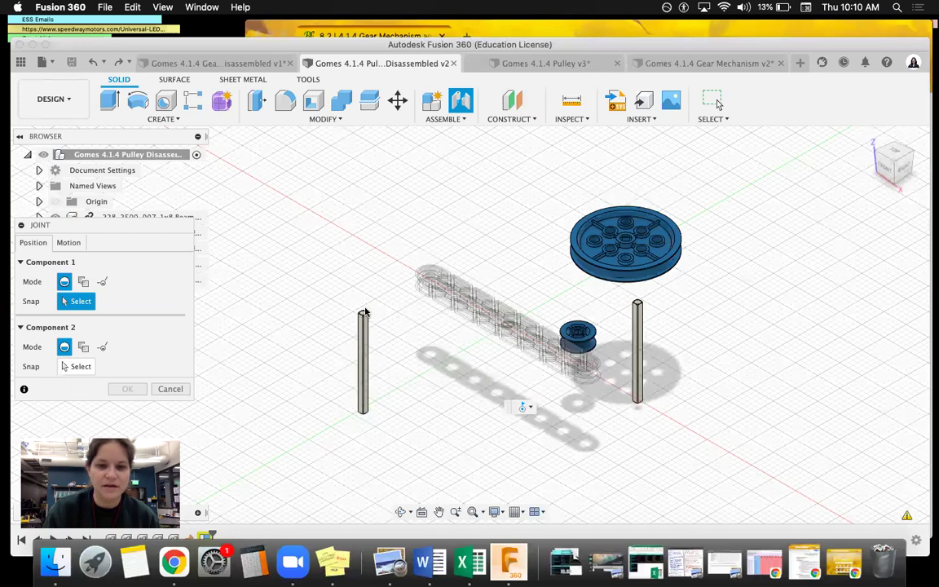
scroll(361, 314, up, 5)
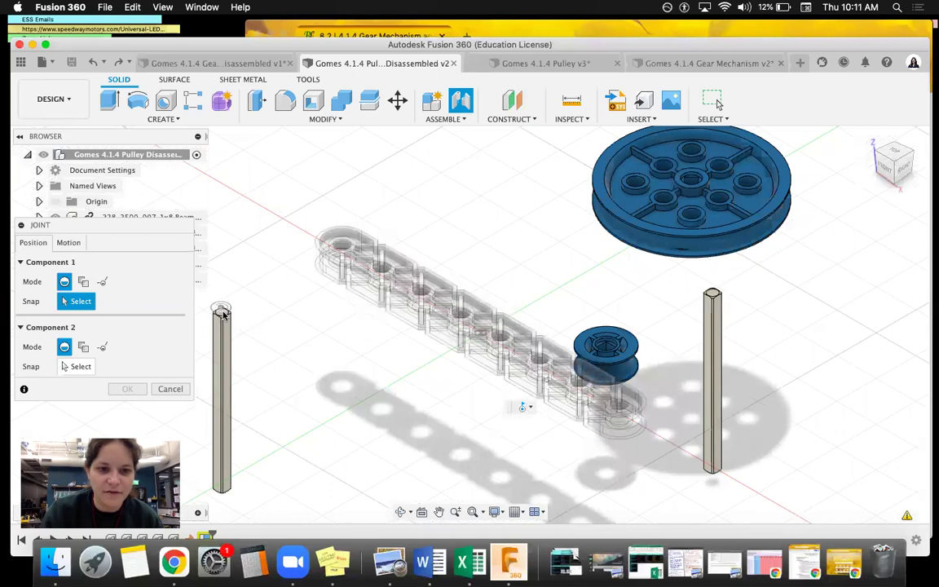
click(222, 314)
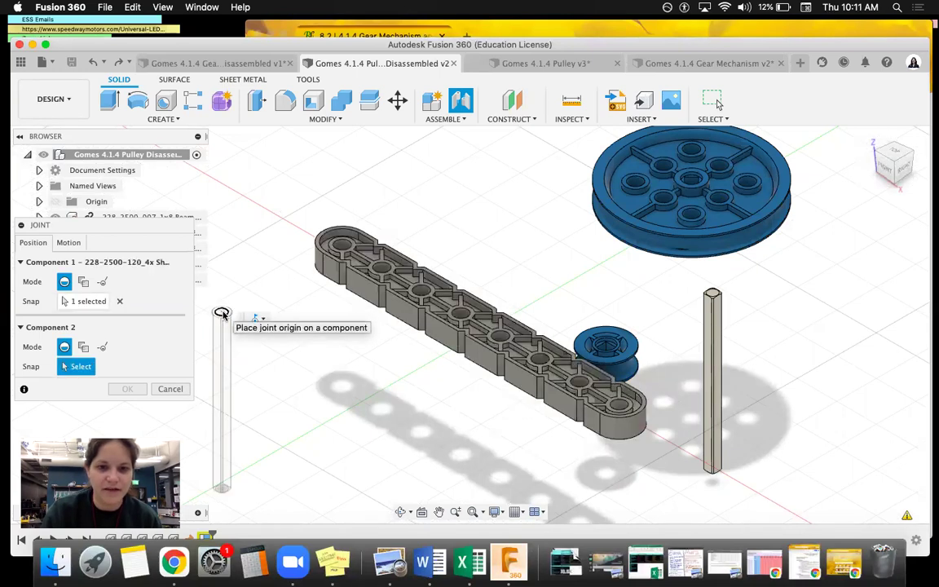
click(380, 270)
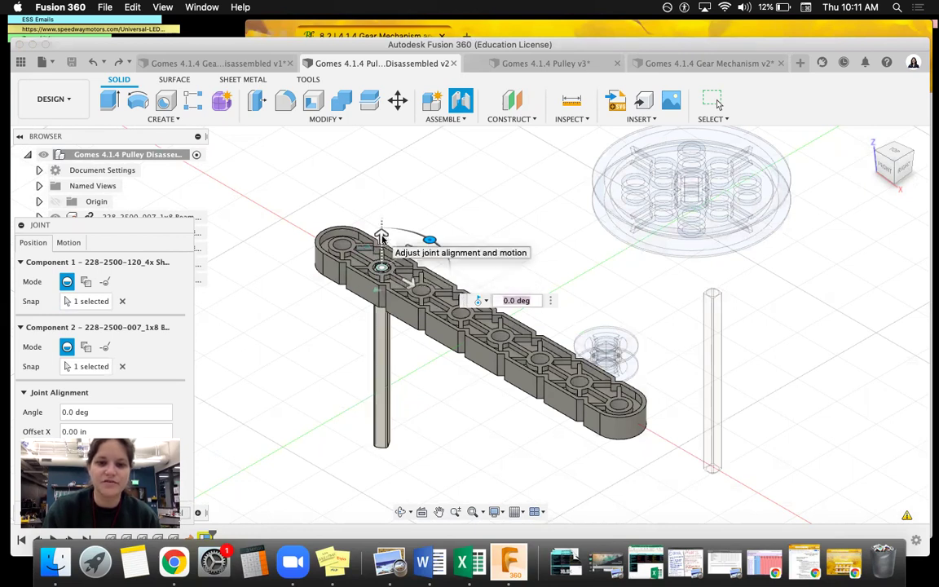
drag(380, 236, 380, 168)
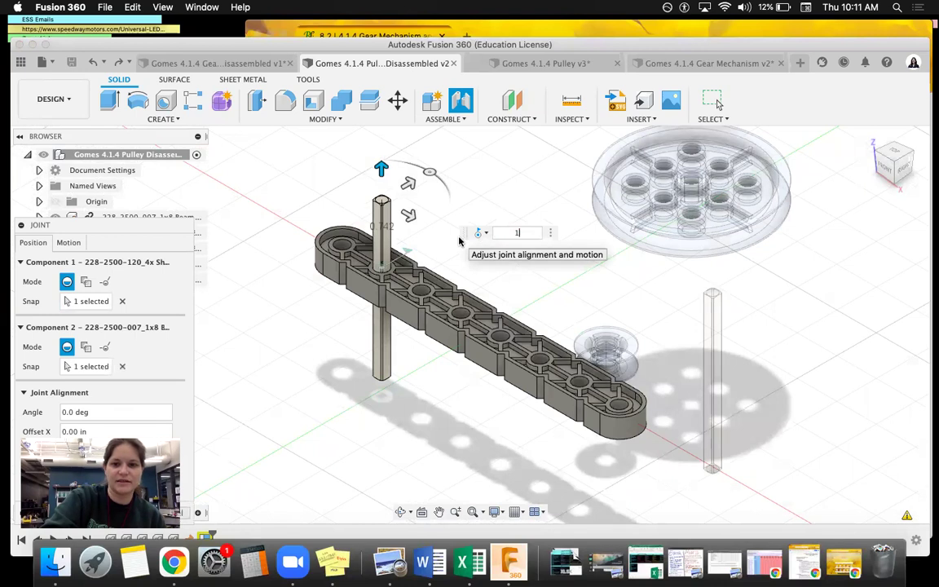
text(1)
key(Return)
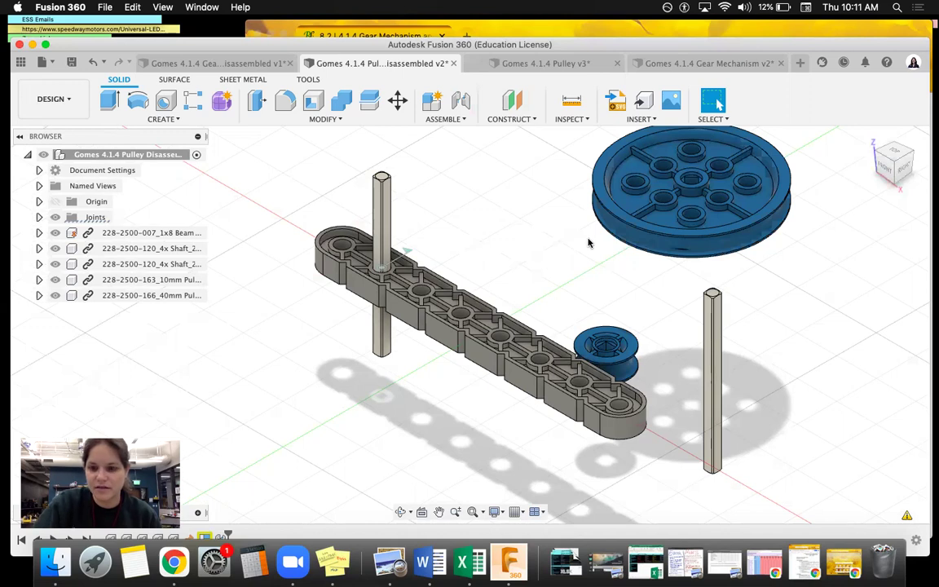
- Joint the right shaft's top into the far-end beam hole, raised 1 in
key(j)
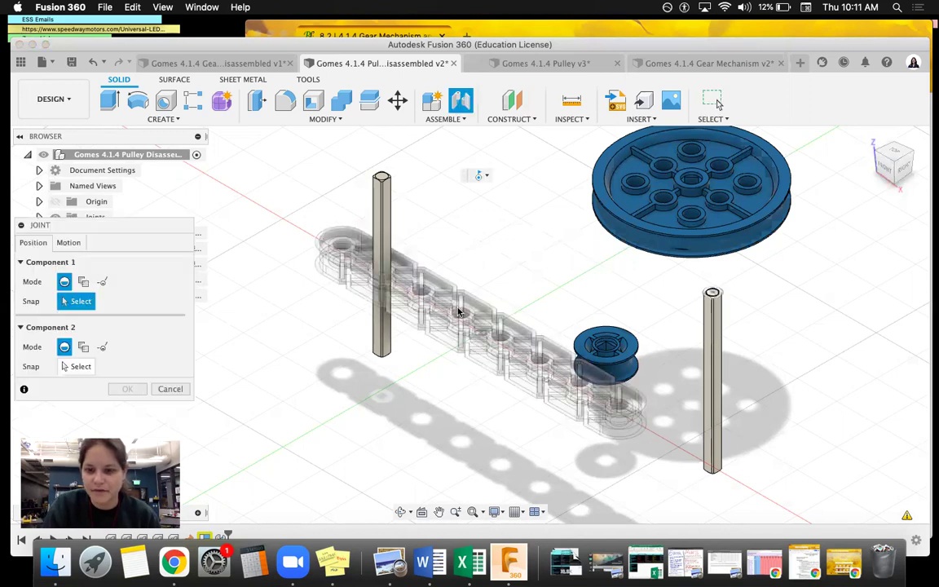
click(71, 242)
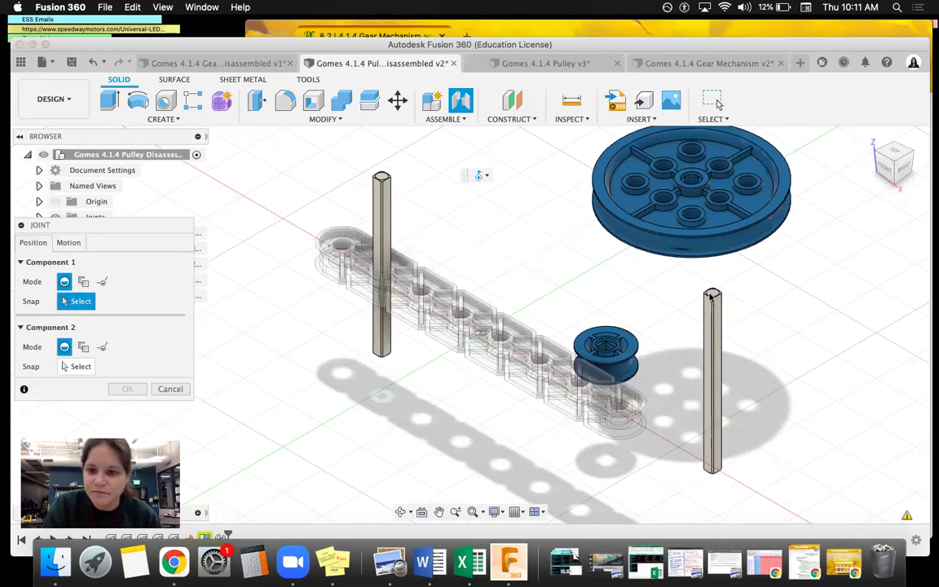
scroll(712, 295, up, 3)
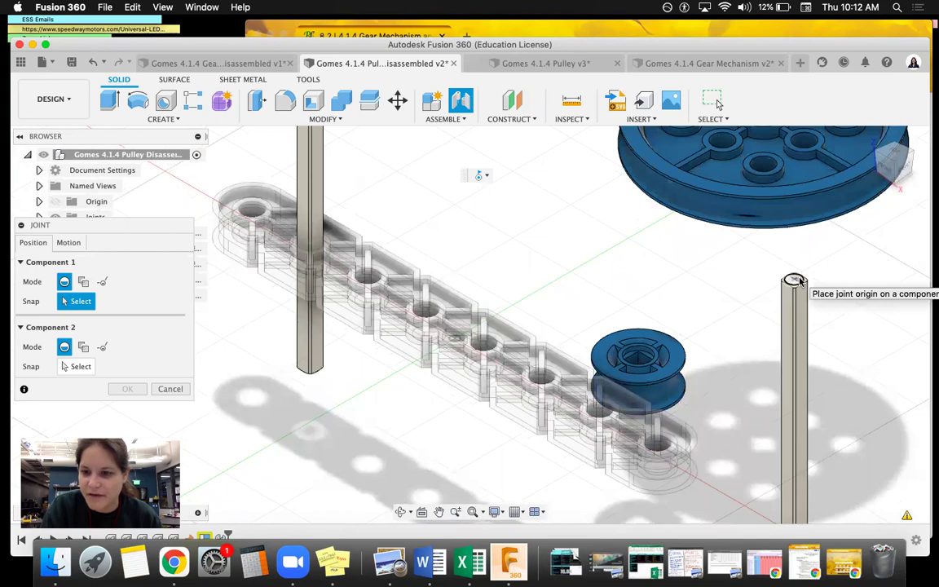
click(798, 280)
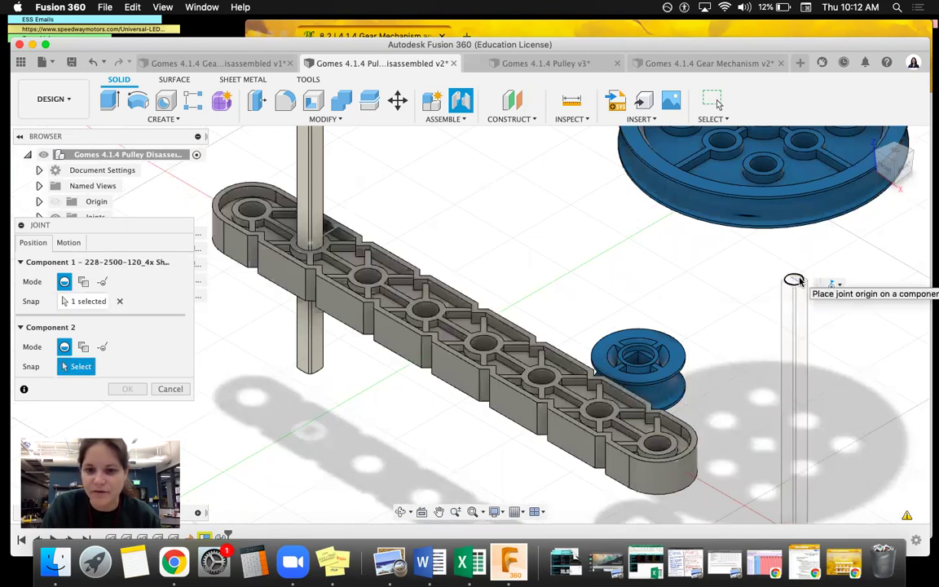
click(601, 408)
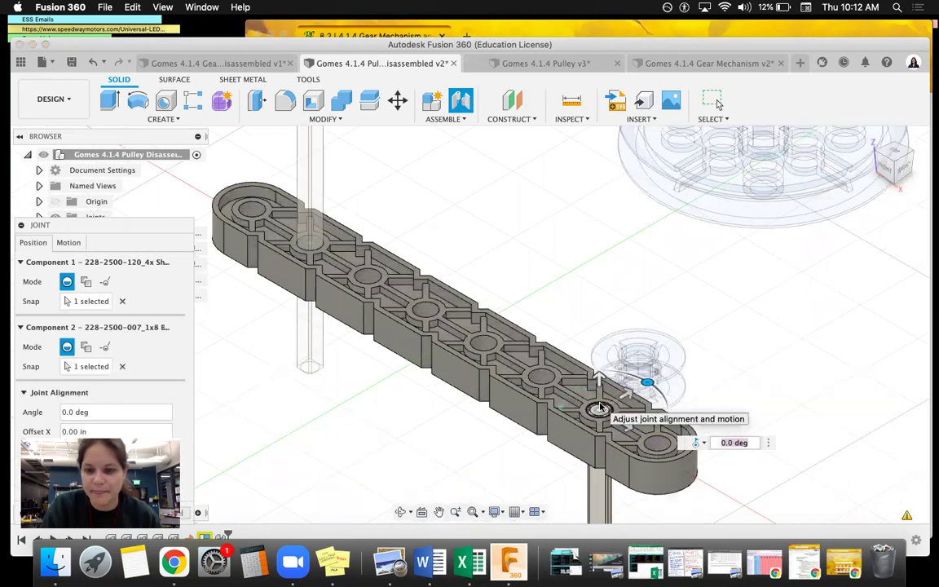
drag(599, 380, 599, 291)
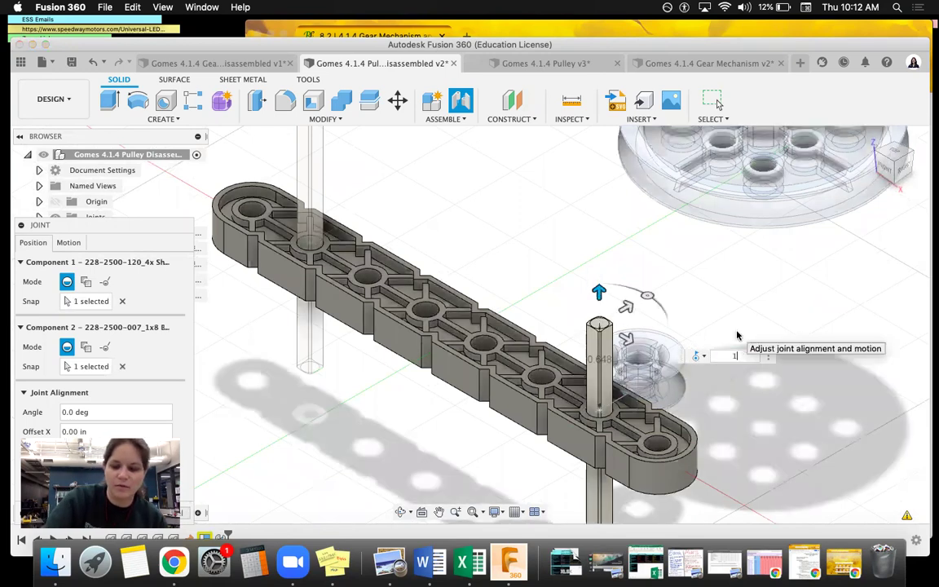
key(Return)
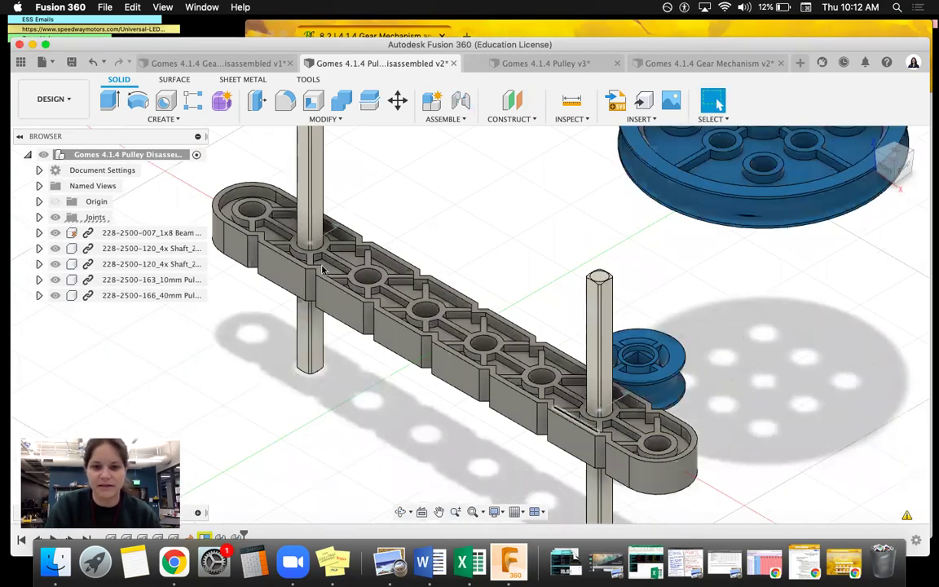
scroll(504, 441, down, 3)
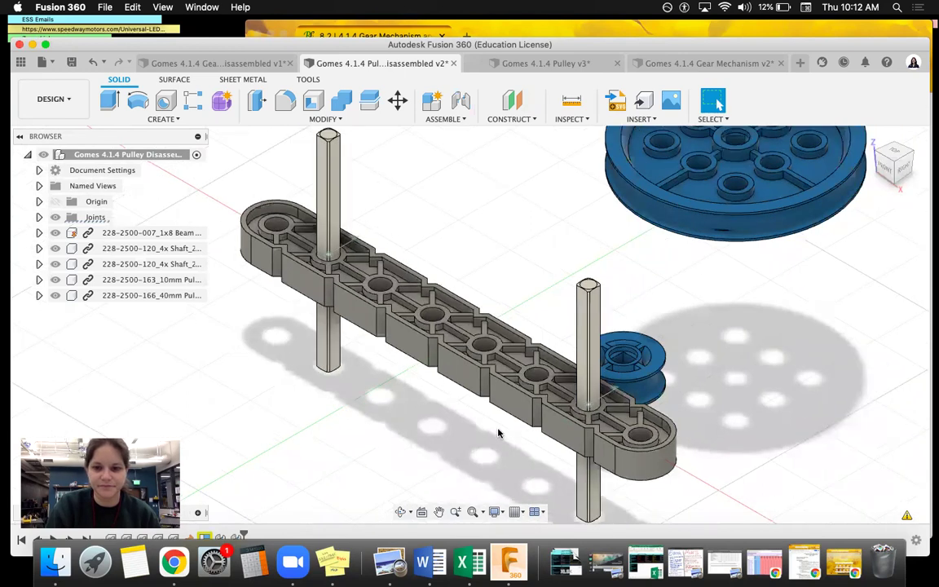
scroll(503, 429, down, 3)
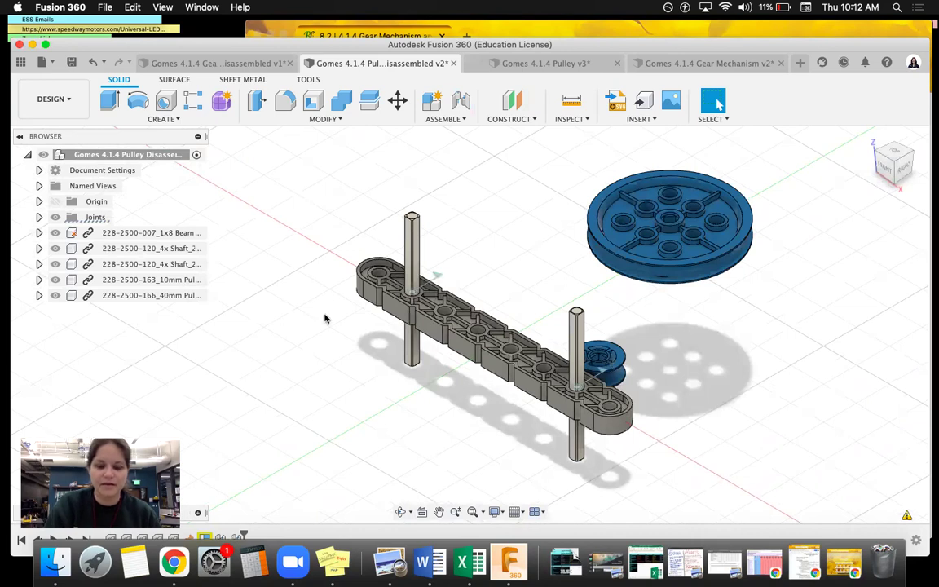
- Joint the 40mm pulley's centre onto the left shaft's top at a -0.5 in offset
key(j)
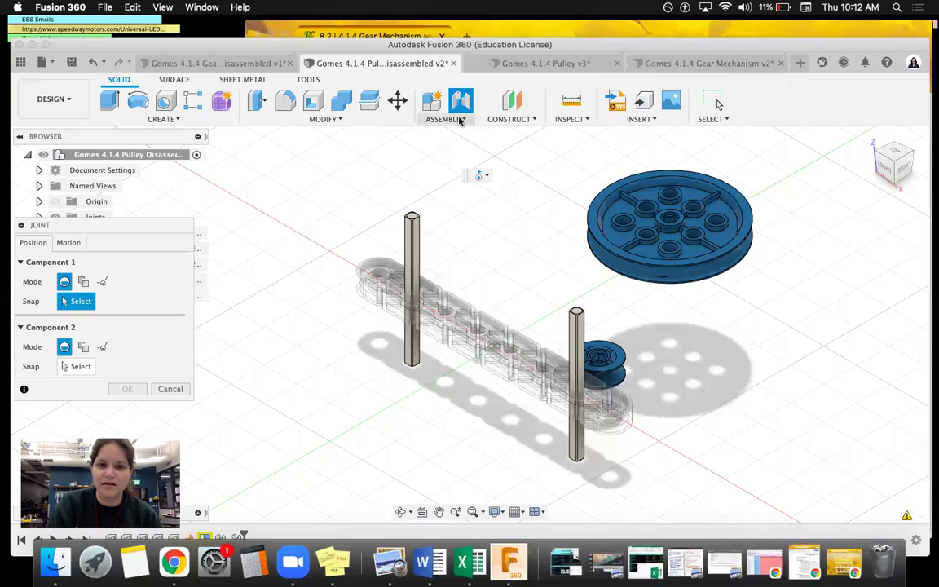
click(67, 243)
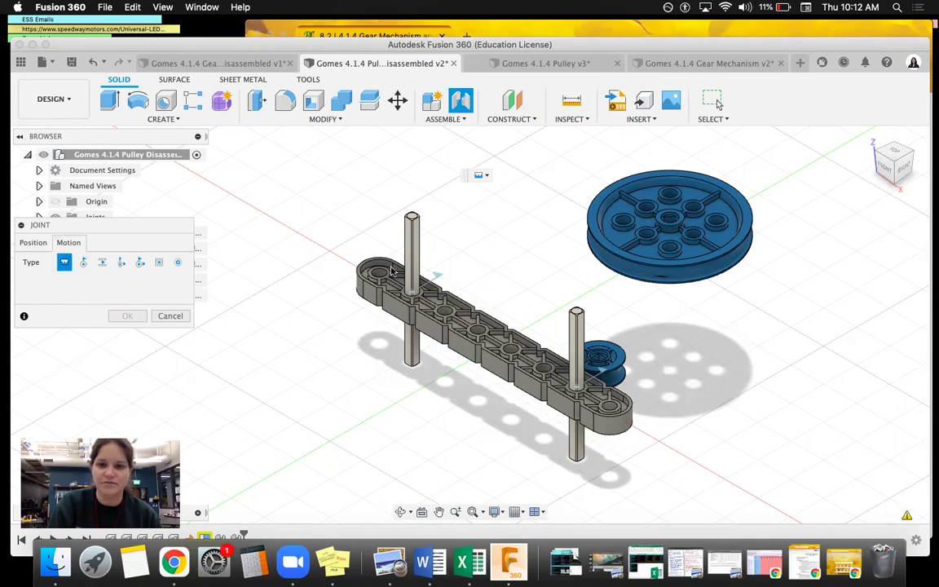
click(33, 243)
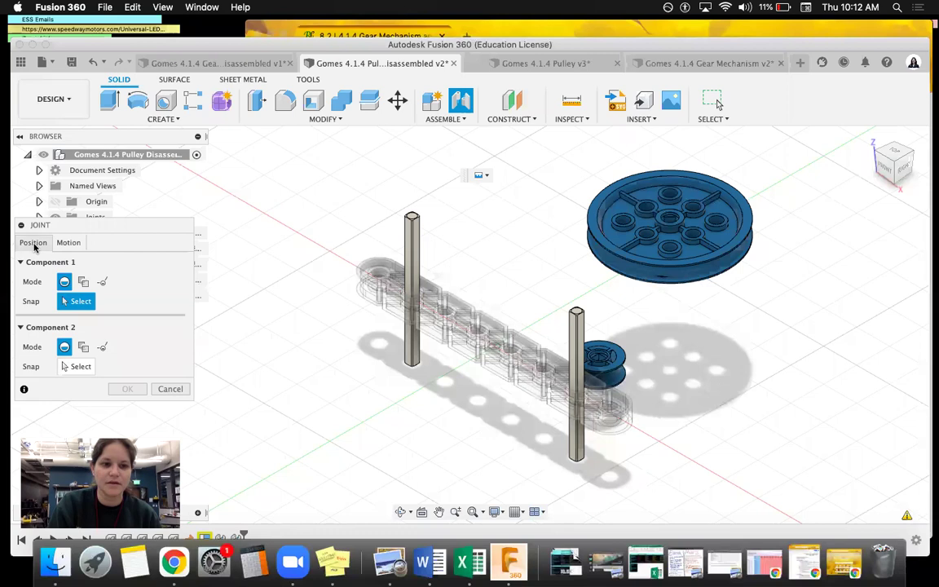
click(667, 219)
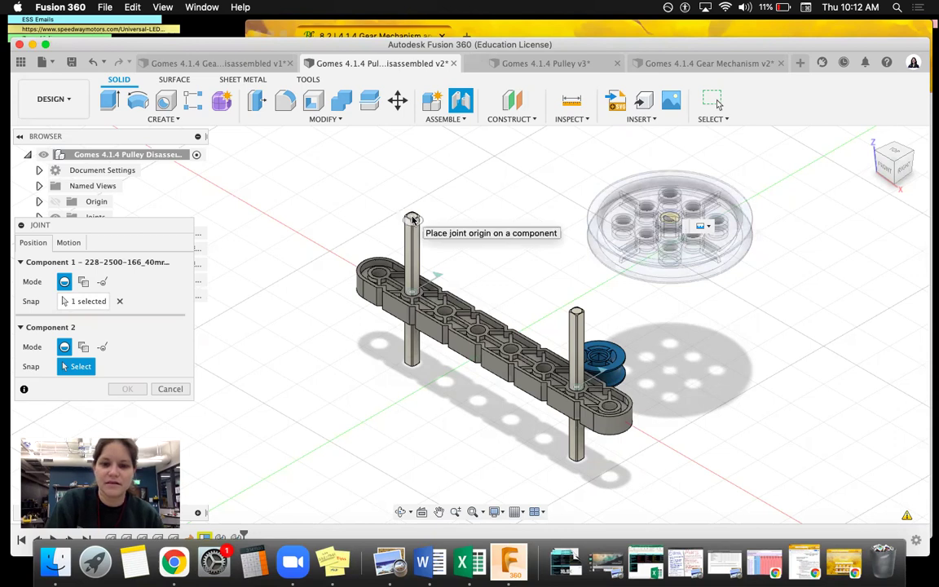
scroll(407, 204, up, 5)
scroll(402, 189, down, 2)
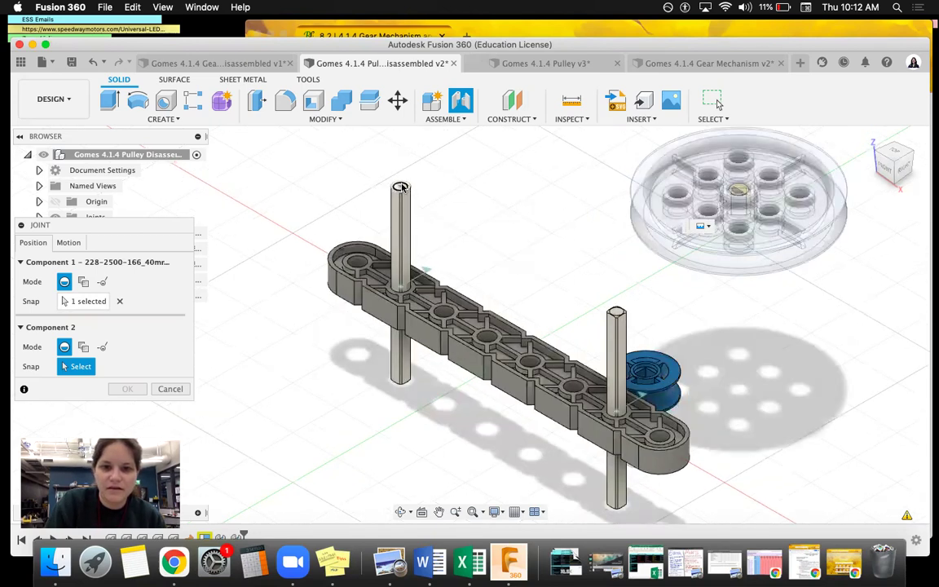
click(400, 186)
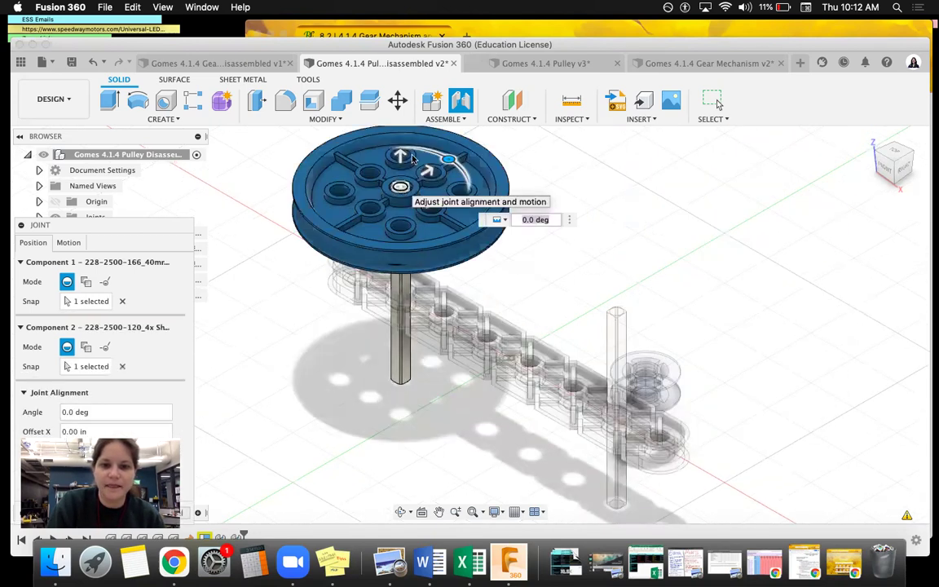
drag(400, 157, 400, 192)
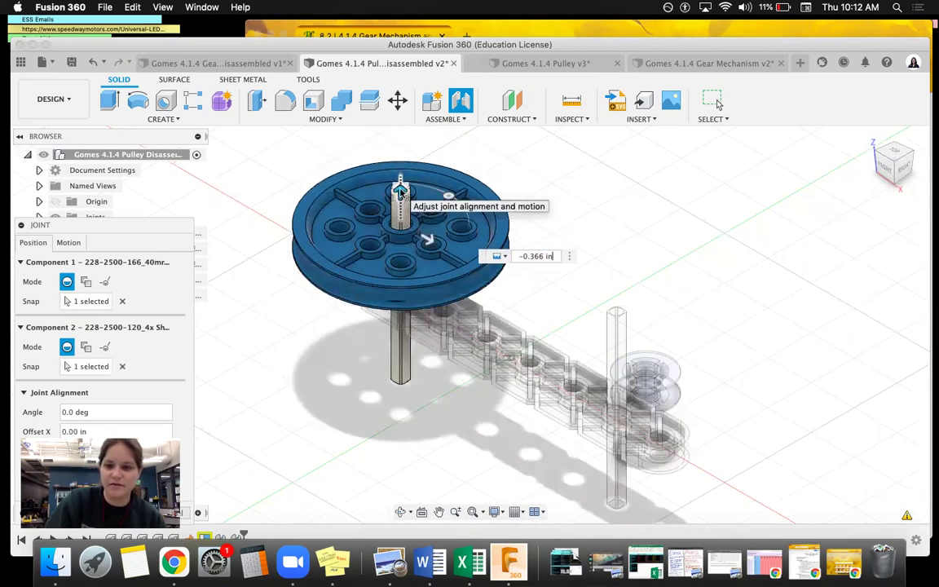
key(BackSpace)
key(BackSpace)
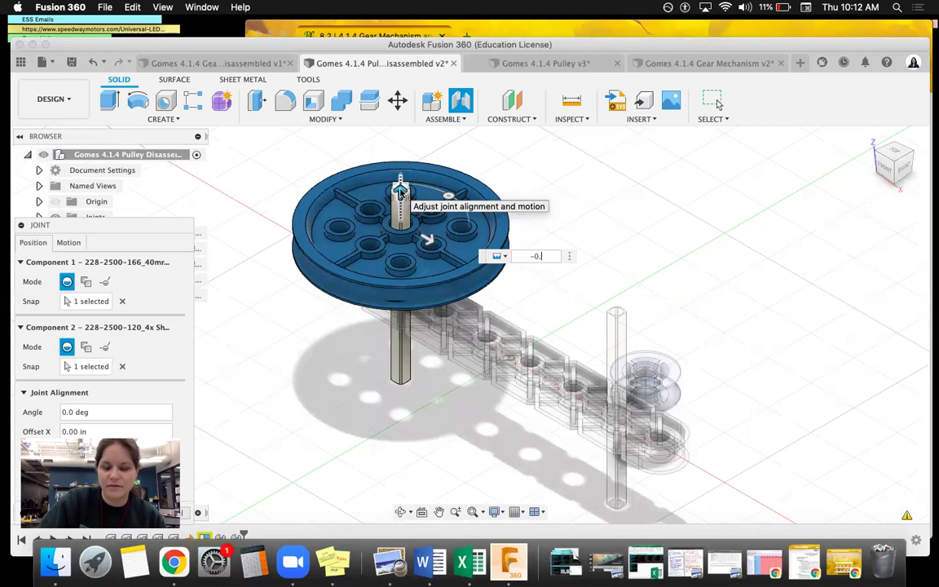
text(5)
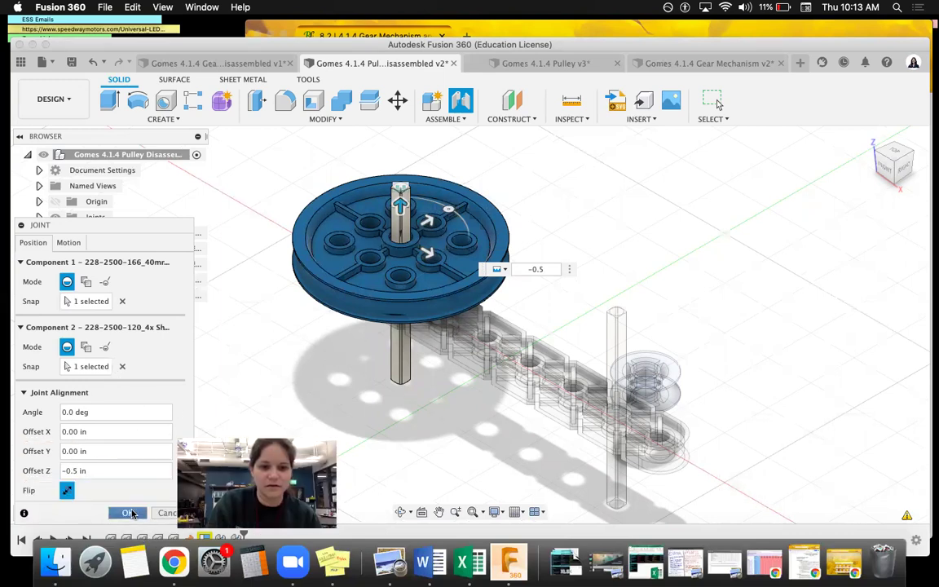
click(128, 511)
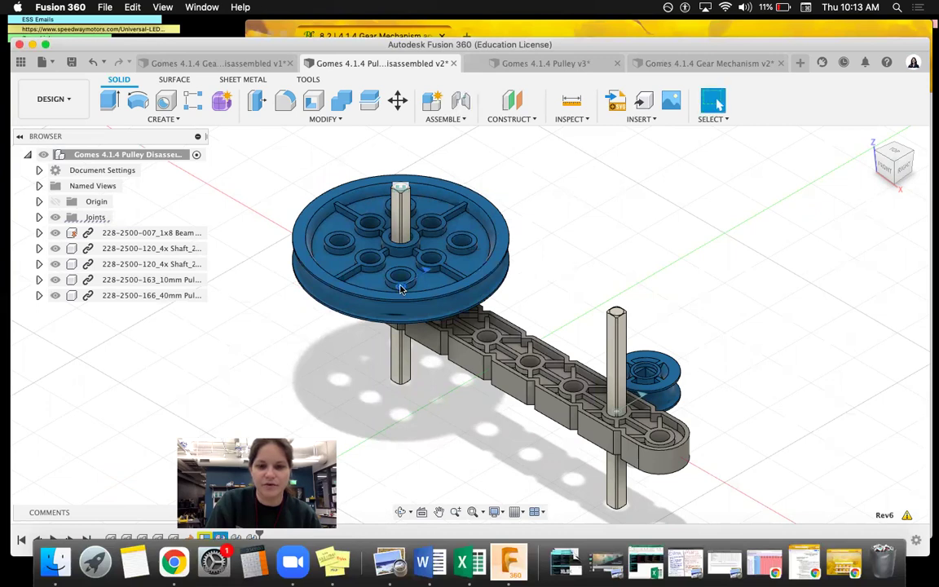
right_click(400, 289)
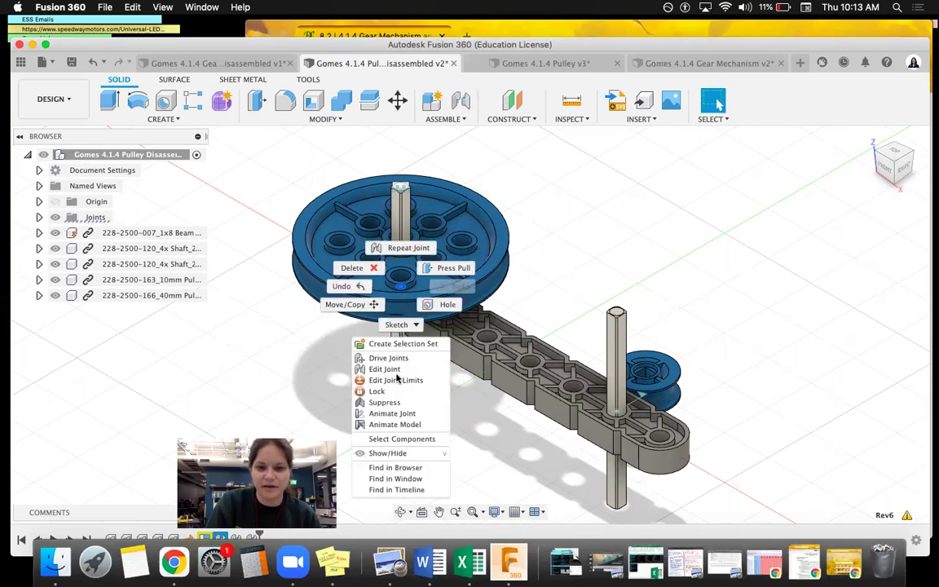
click(392, 413)
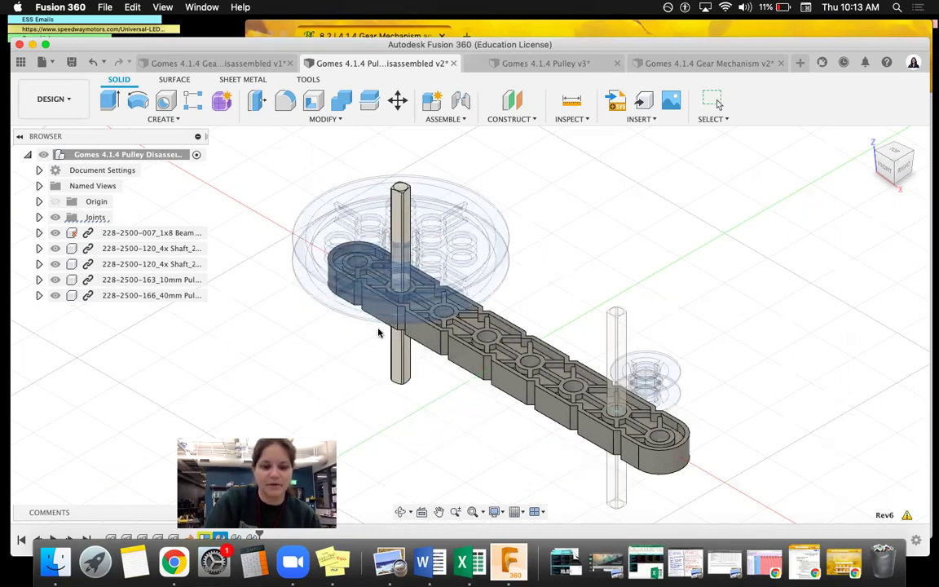
key(Escape)
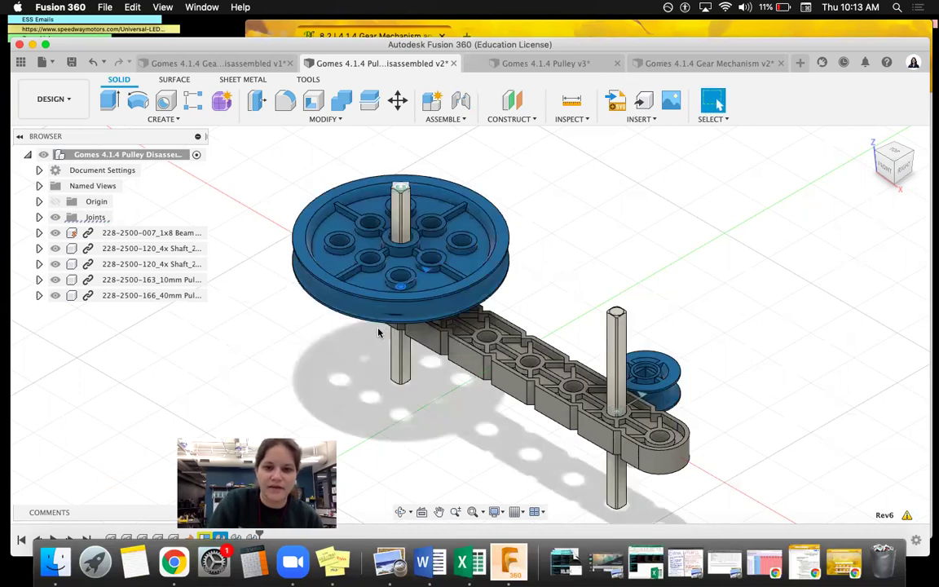
right_click(402, 292)
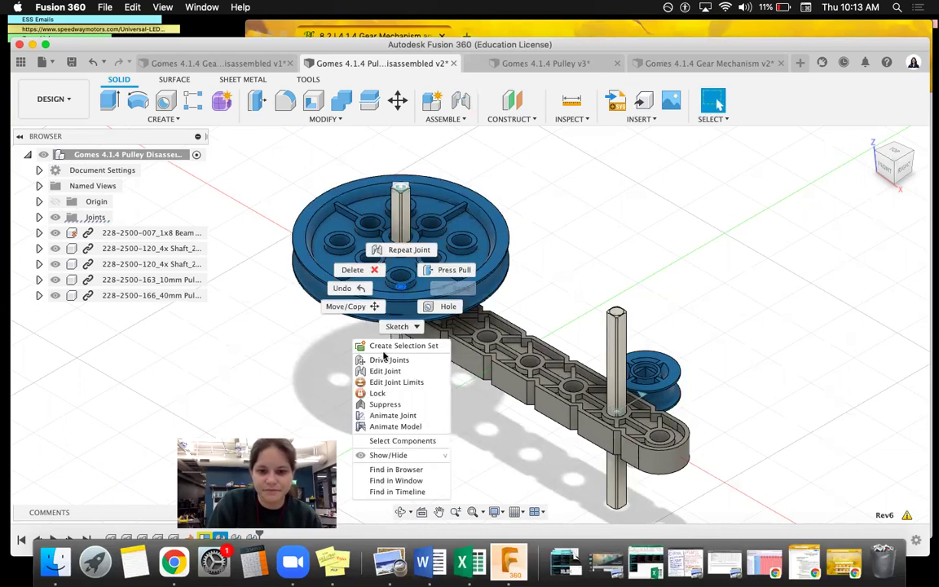
click(389, 427)
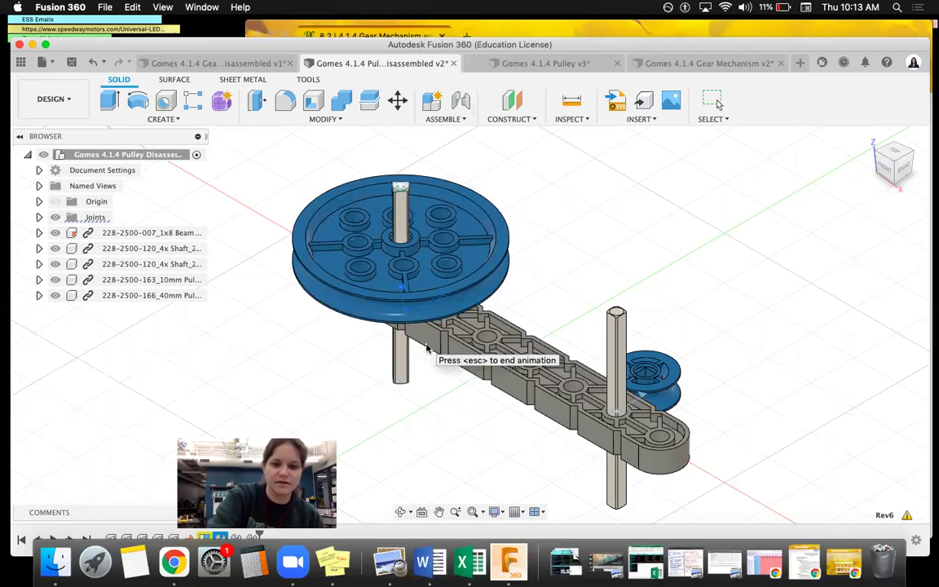
key(Escape)
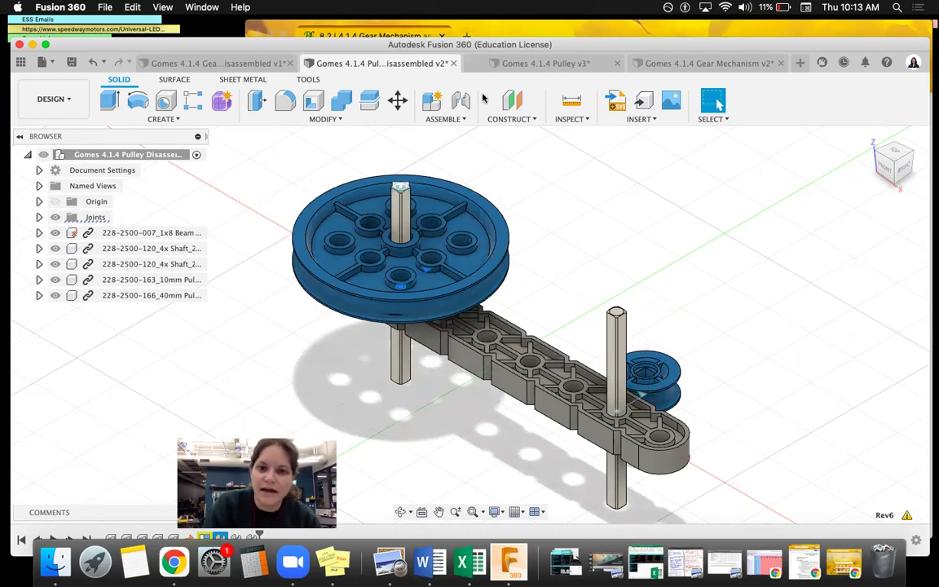
- Joint the 10mm pulley onto the tall right shaft's top at a -0.5 in offset
click(456, 121)
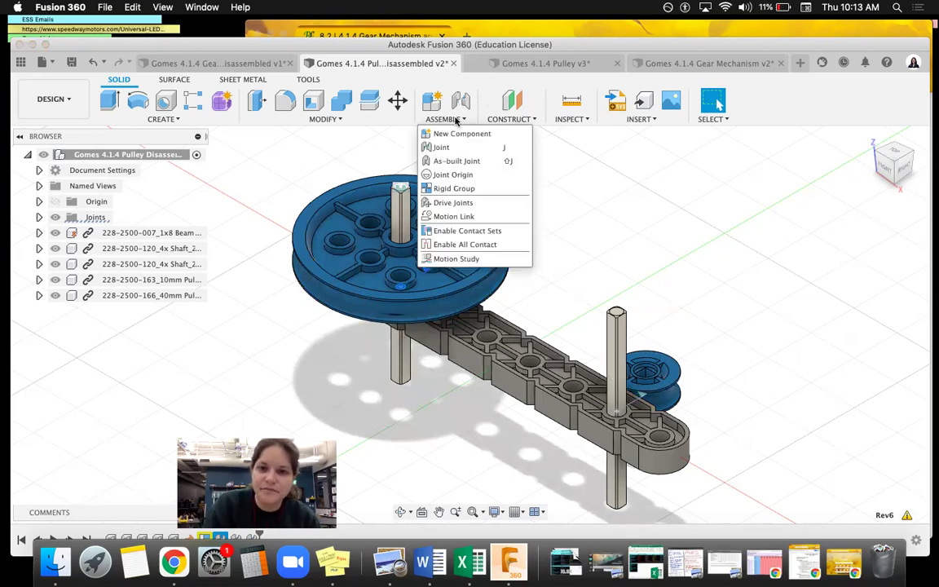
click(472, 148)
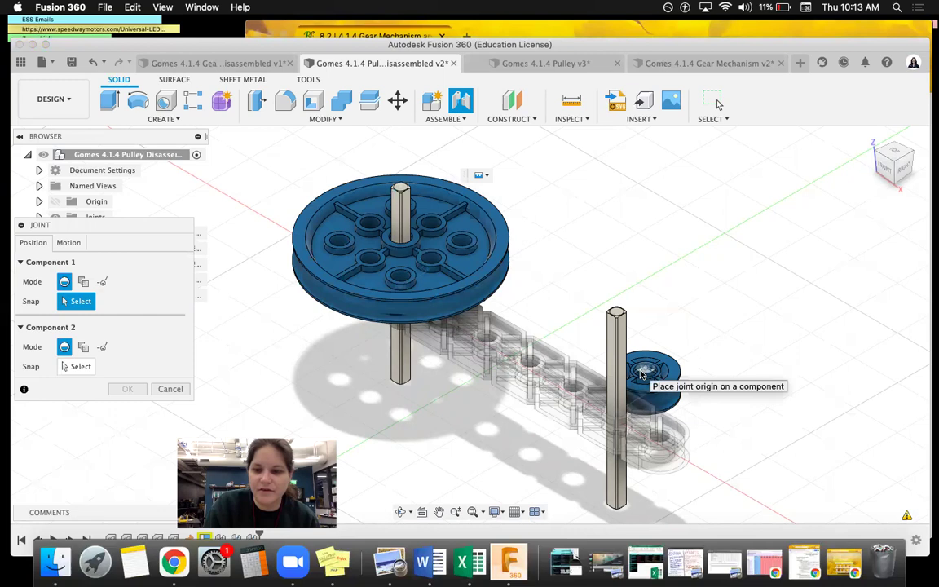
scroll(648, 375, up, 2)
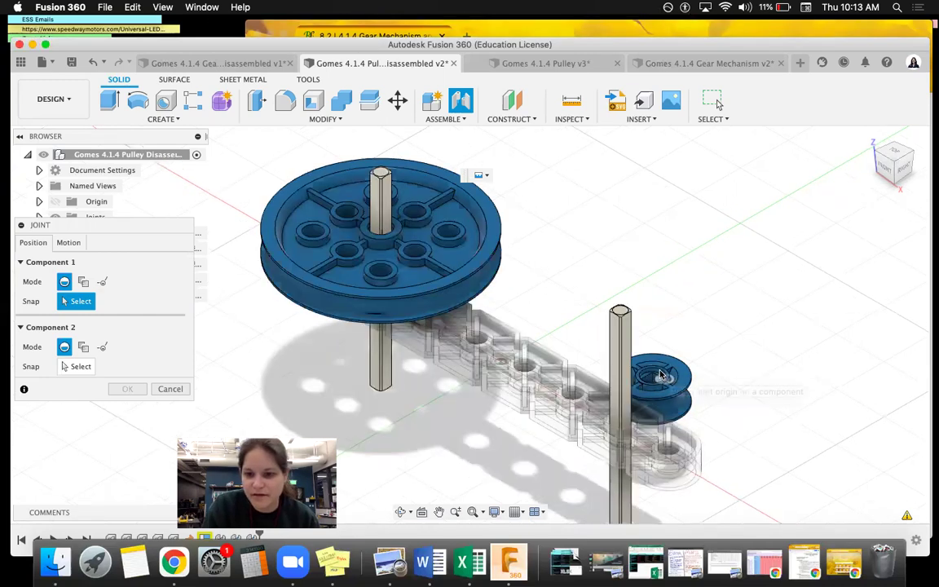
click(660, 374)
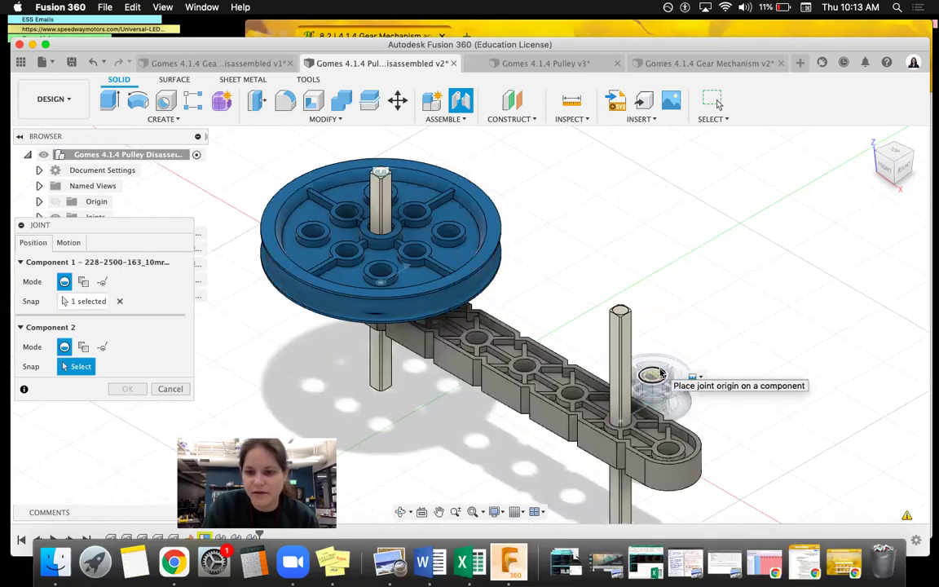
click(622, 311)
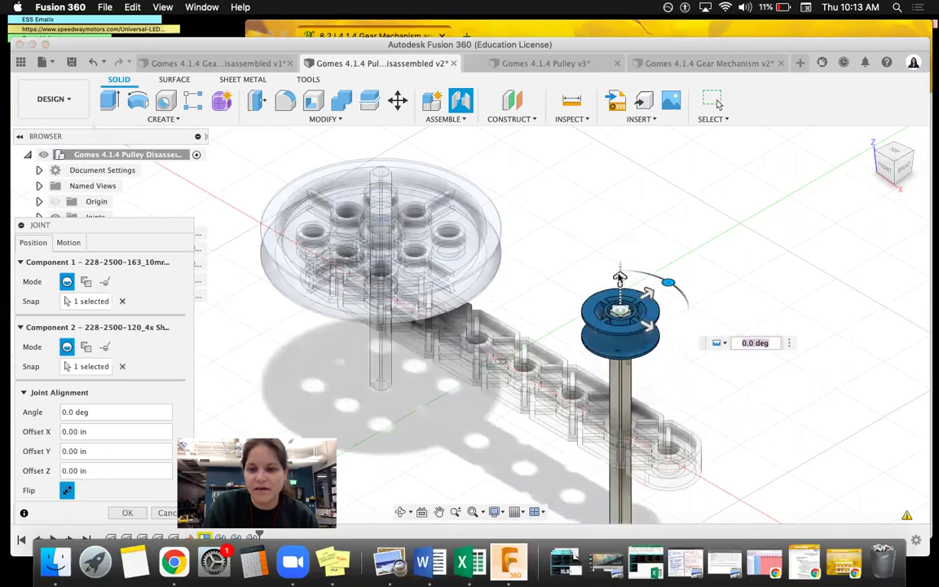
drag(619, 281, 620, 326)
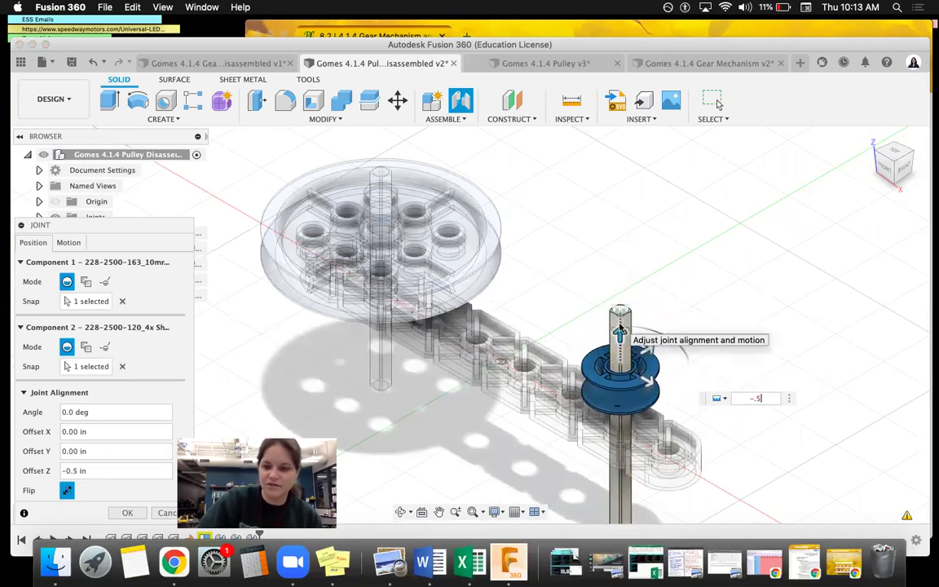
key(Return)
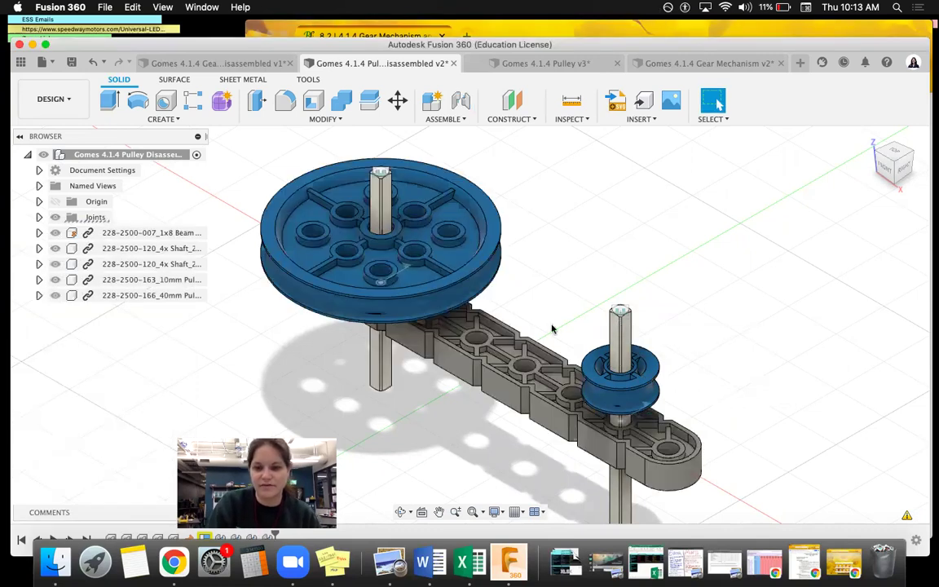
- Fit the assembly to the view, animate the model from the small pulley, then stop it
key(F6)
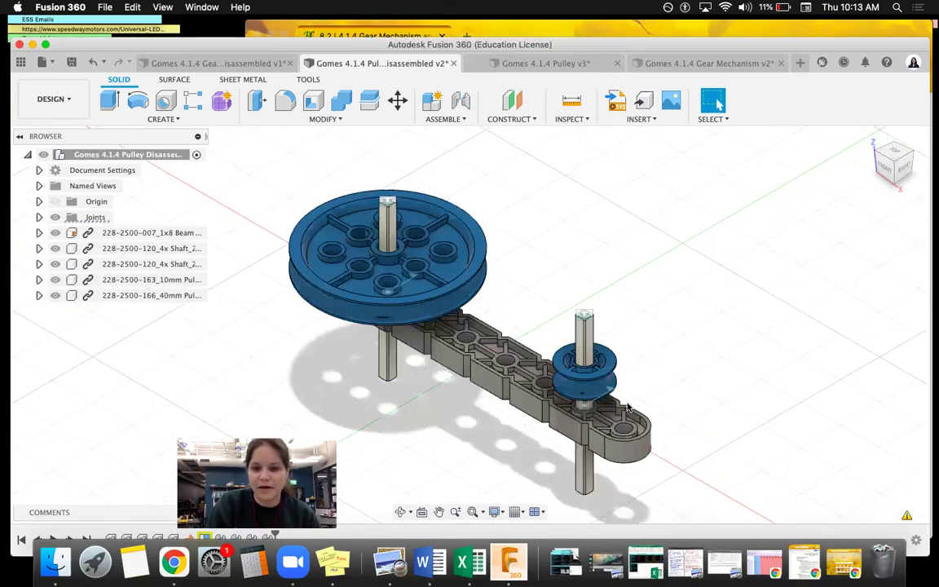
right_click(586, 407)
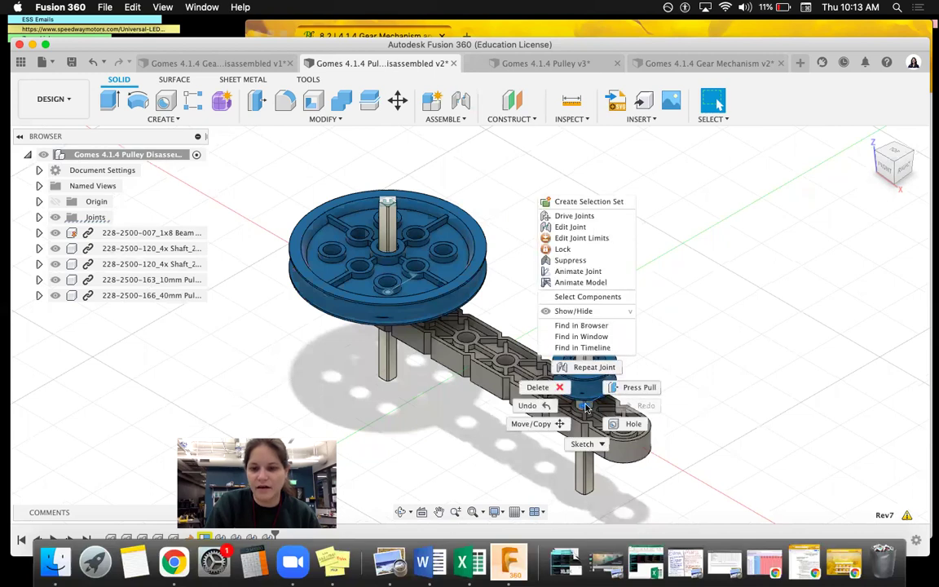
click(581, 282)
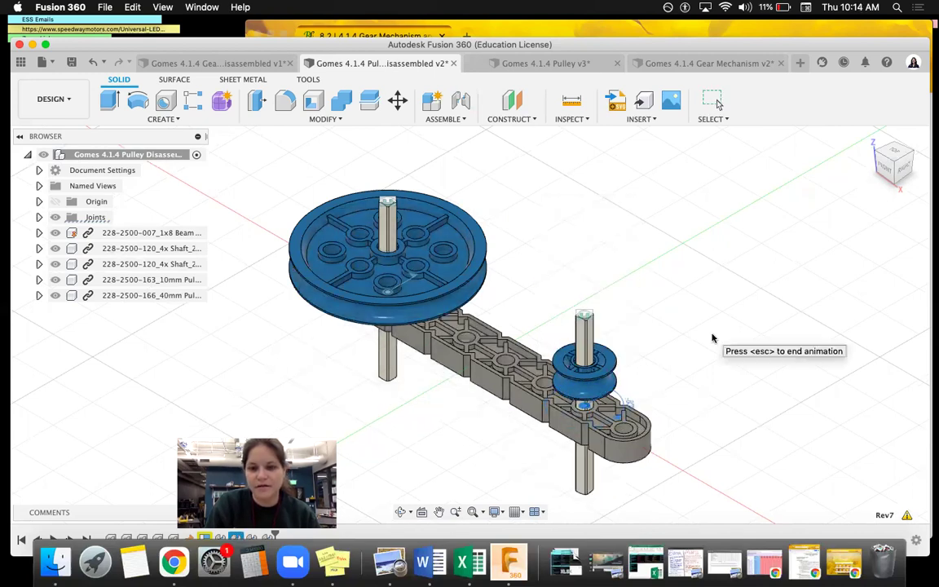
right_click(388, 294)
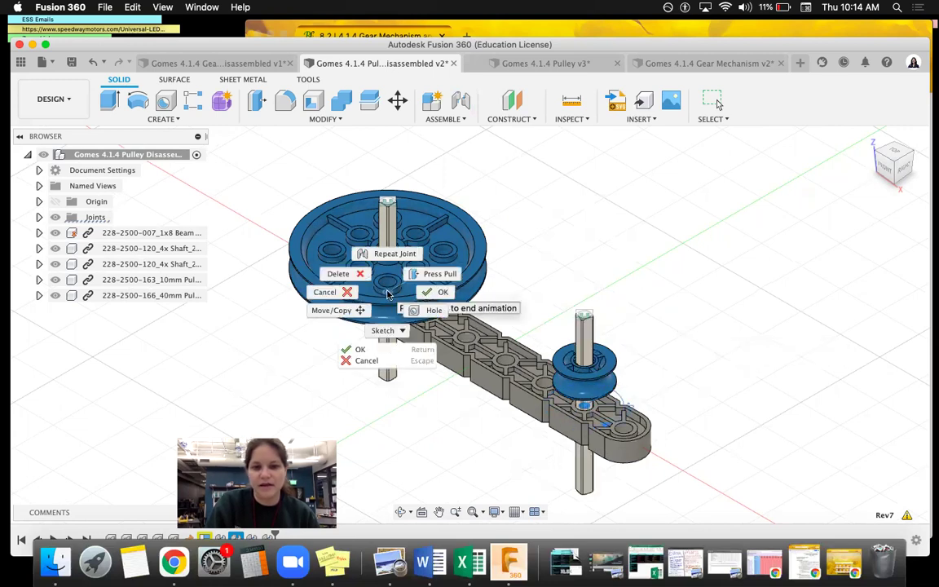
key(Escape)
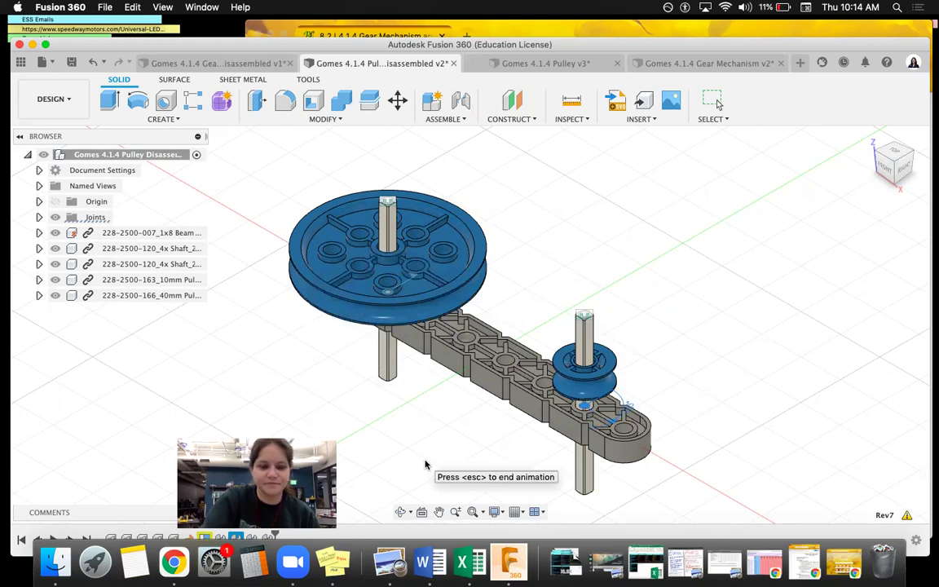
key(Escape)
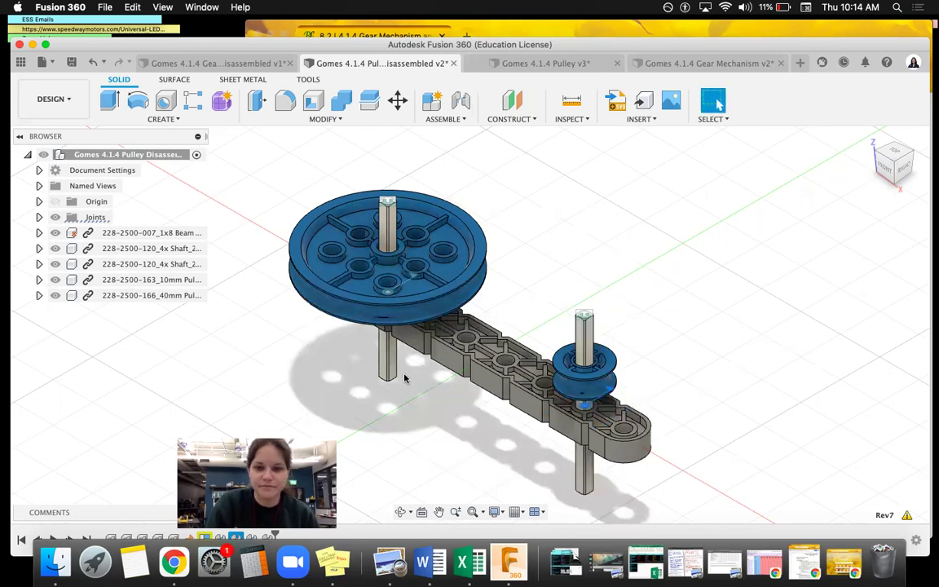
- Animate the model again from the large pulley and bring up the Assemble tools list
right_click(388, 294)
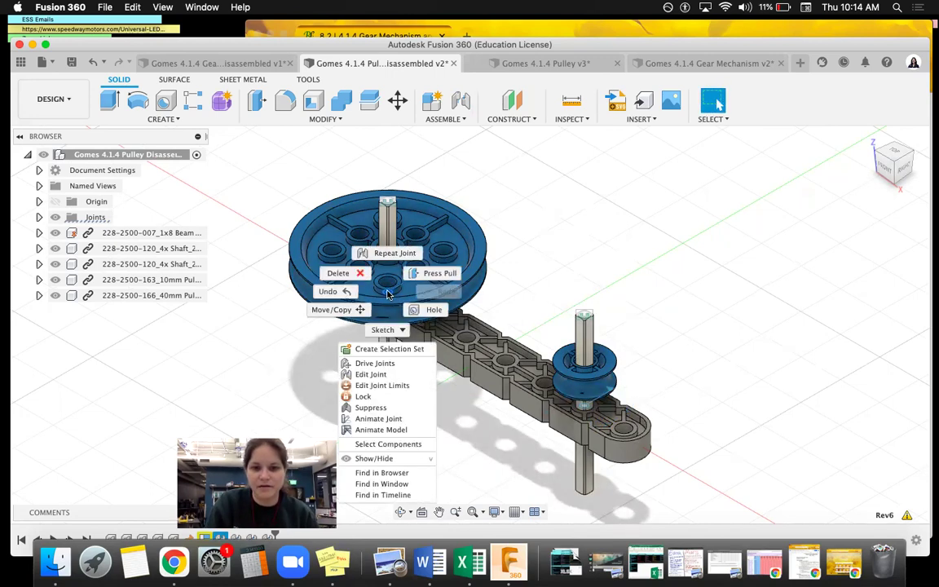
click(391, 432)
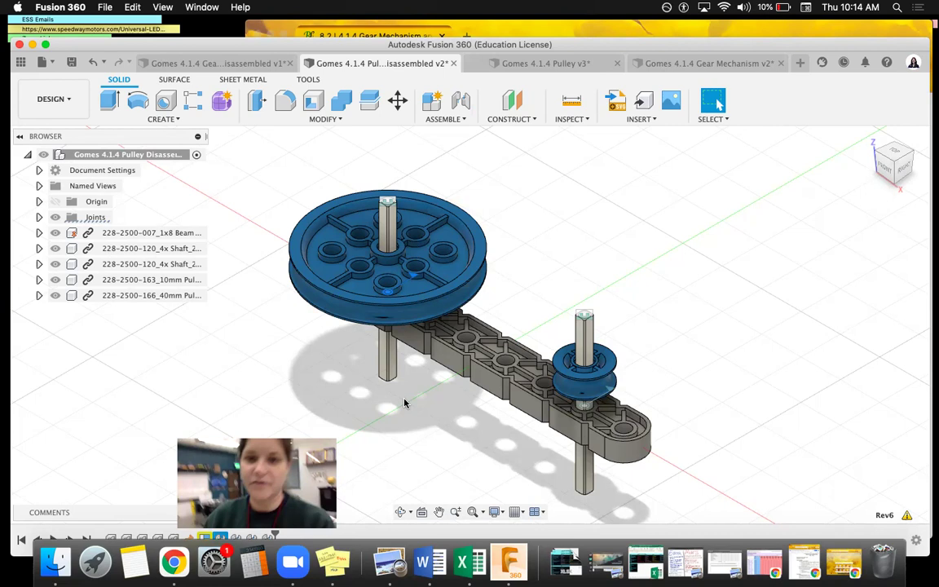
click(445, 120)
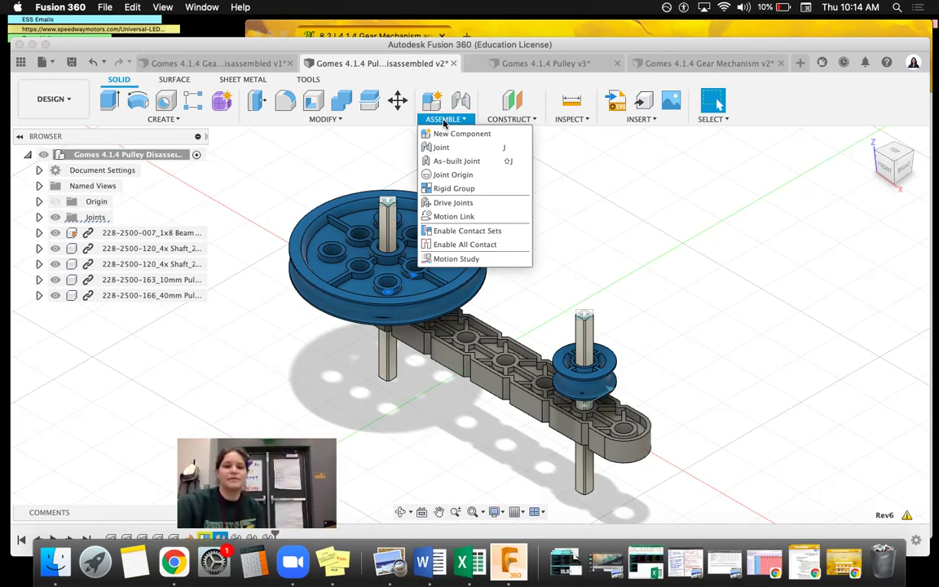
- Preview a motion link between the small and large pulley rotation joints, then cancel it
click(454, 217)
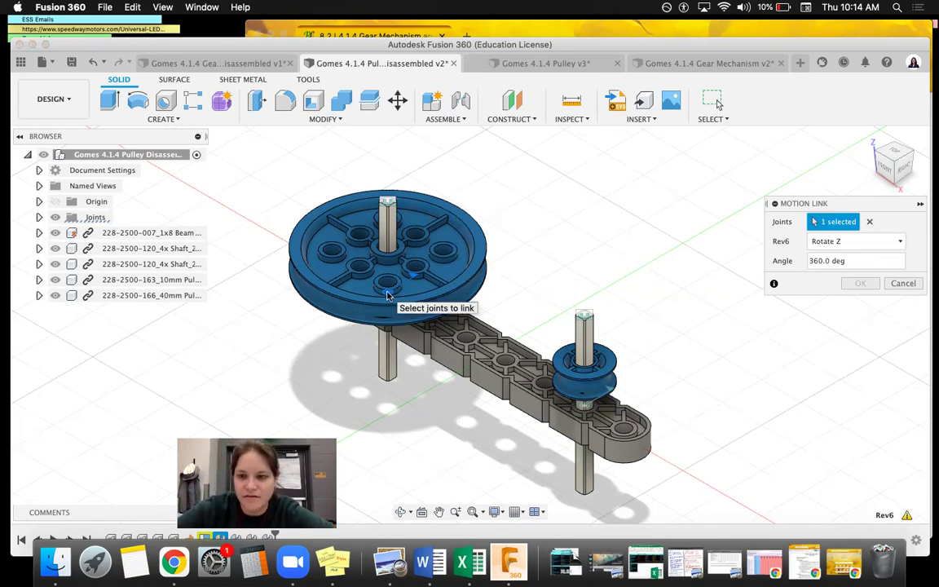
click(388, 295)
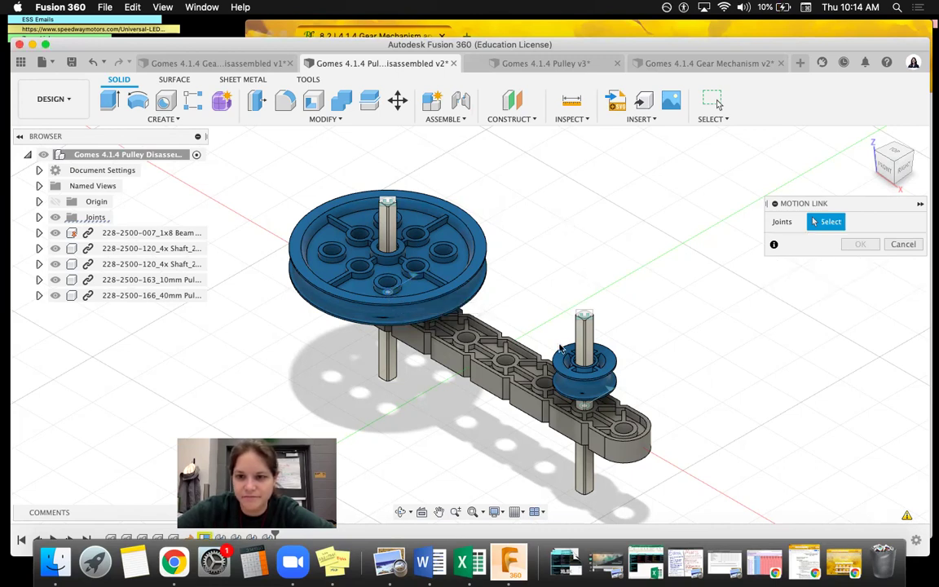
click(584, 406)
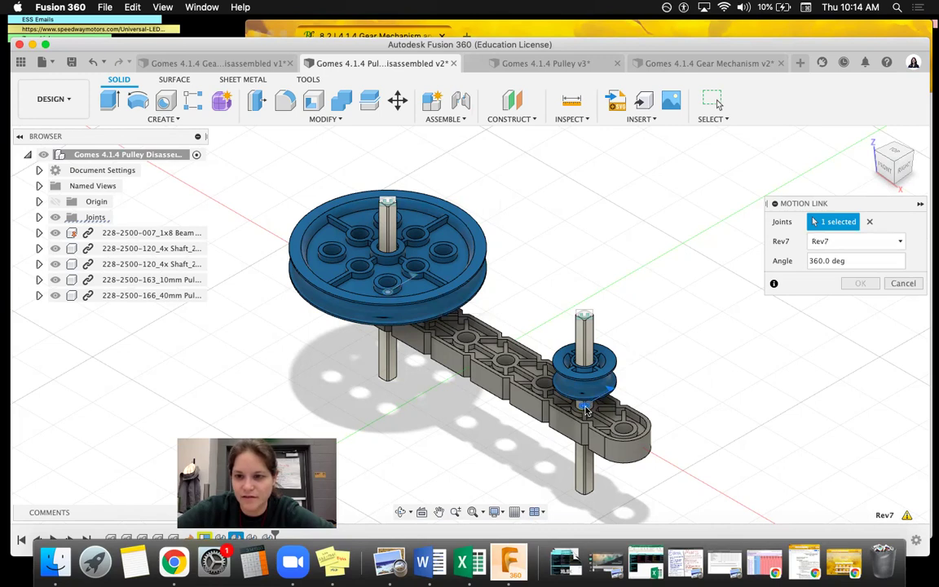
click(388, 297)
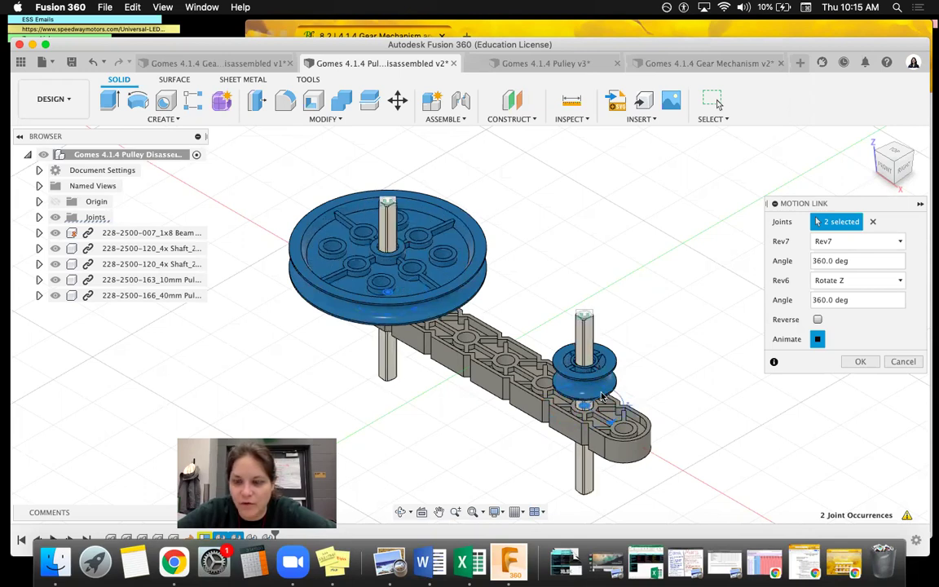
click(897, 361)
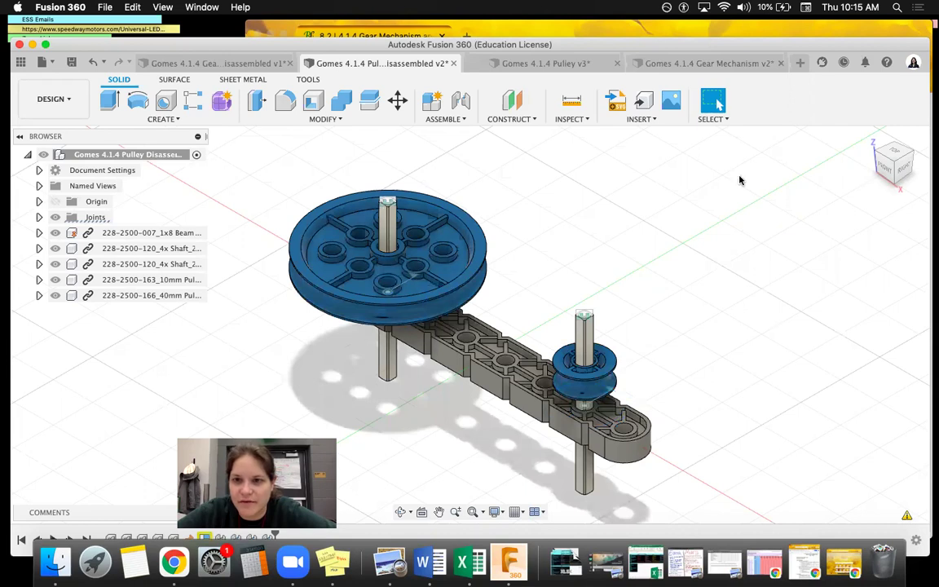
- In Gomes 4.1.4 Pulley v3, review Motion Link 5's 360 deg versus 4 * 360 deg angles
click(599, 64)
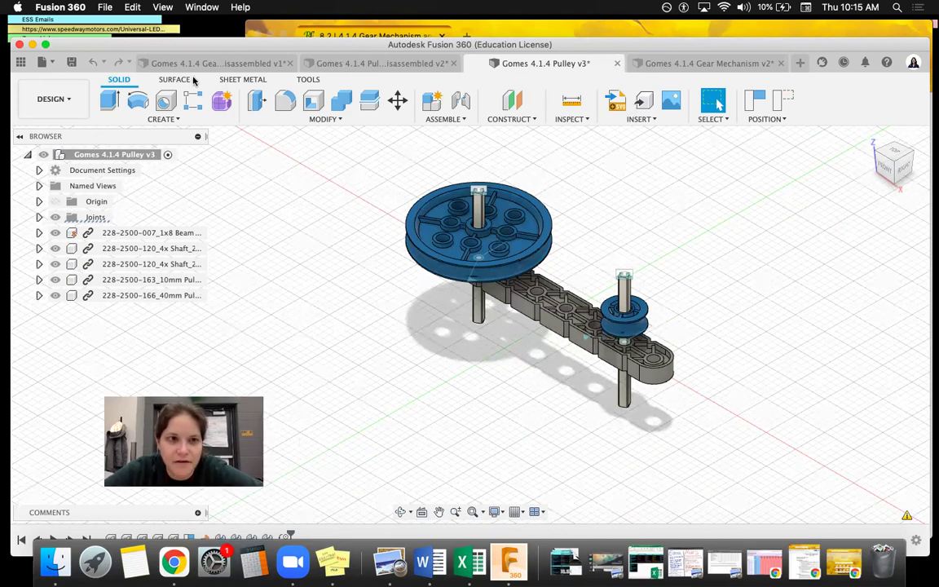
drag(140, 44, 145, 18)
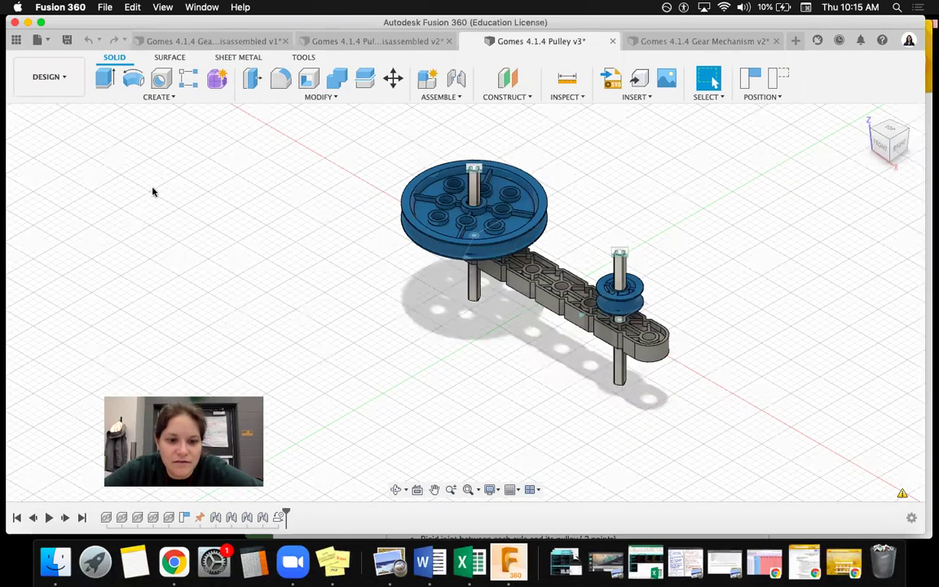
click(281, 518)
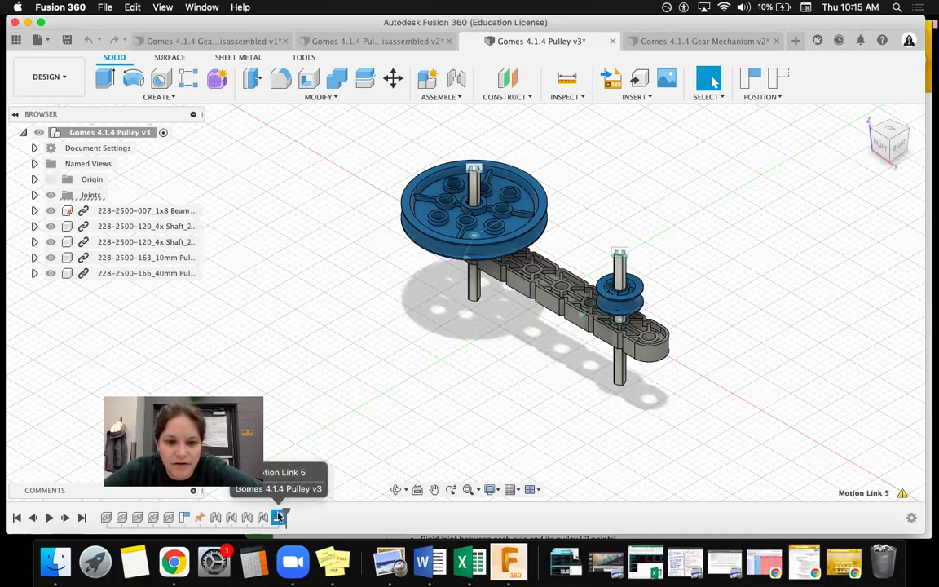
right_click(278, 517)
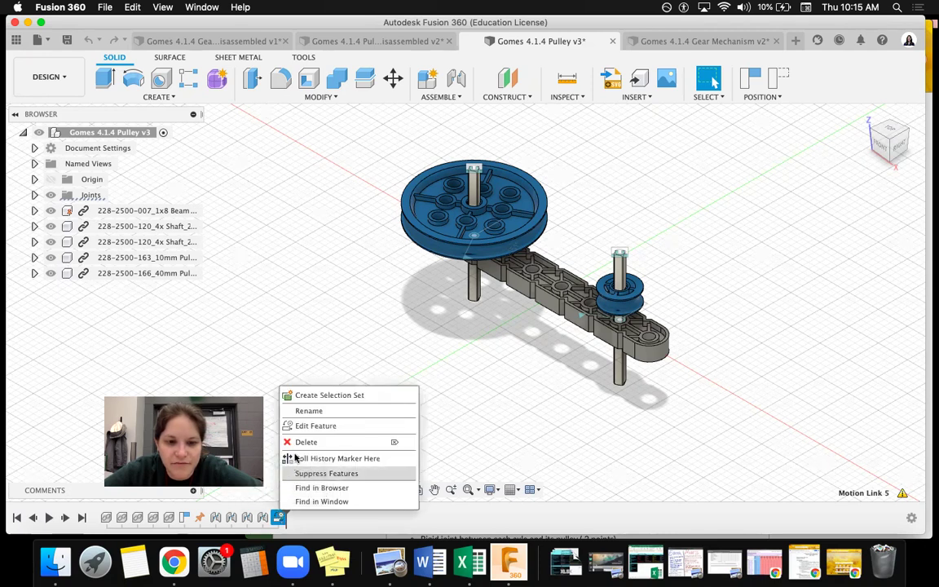
click(306, 425)
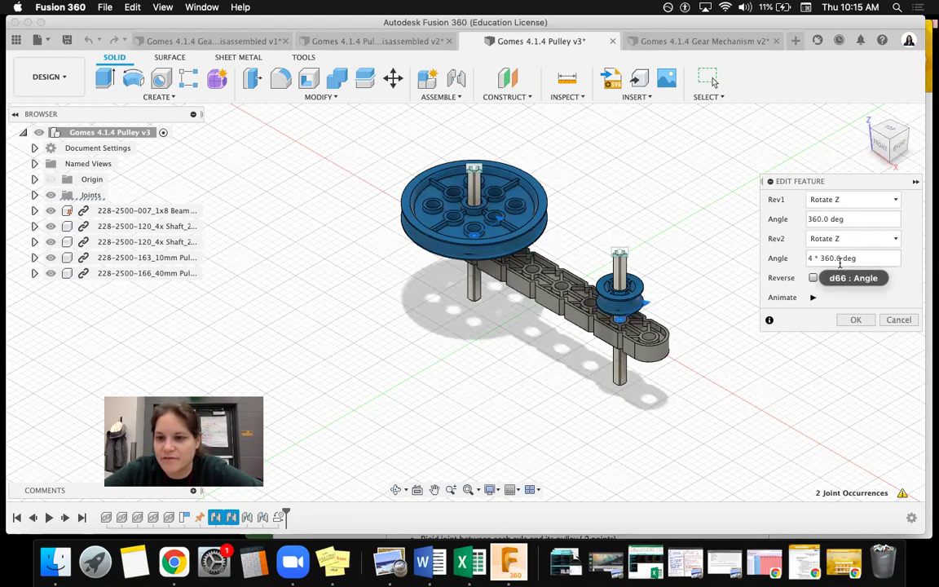
click(852, 319)
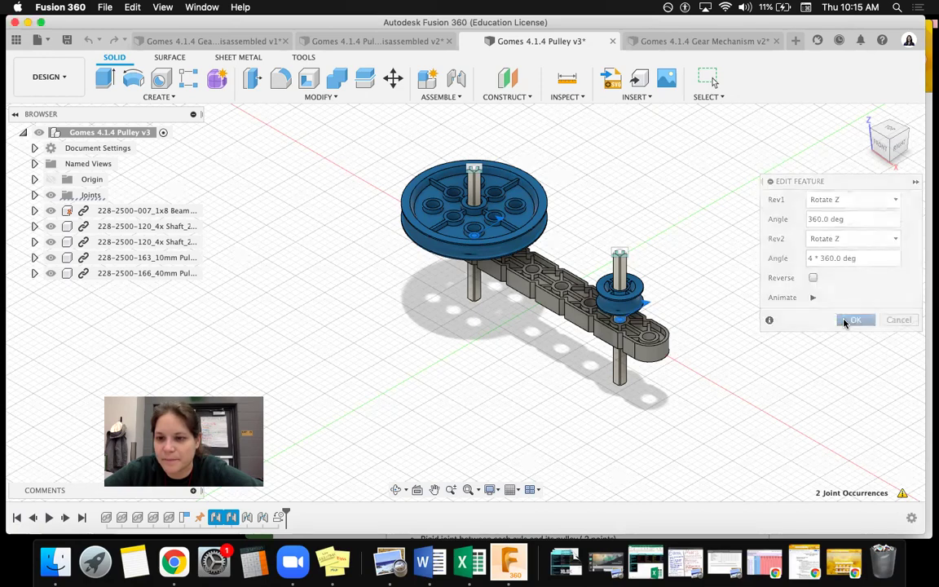
- In the v2 design, create a motion link with Rev6 at 360 deg and Rev7 at 4 * 360 deg
drag(758, 25, 758, 57)
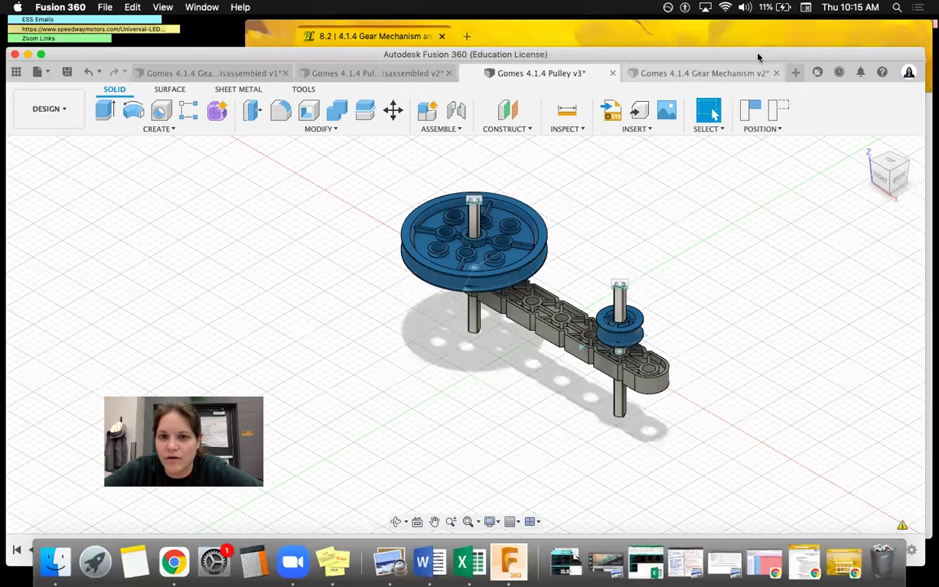
click(403, 72)
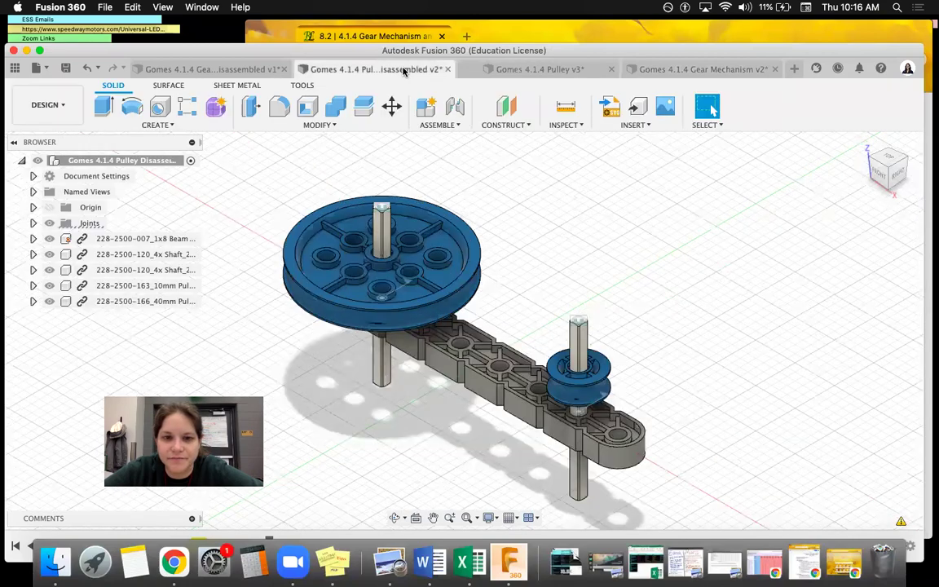
click(440, 125)
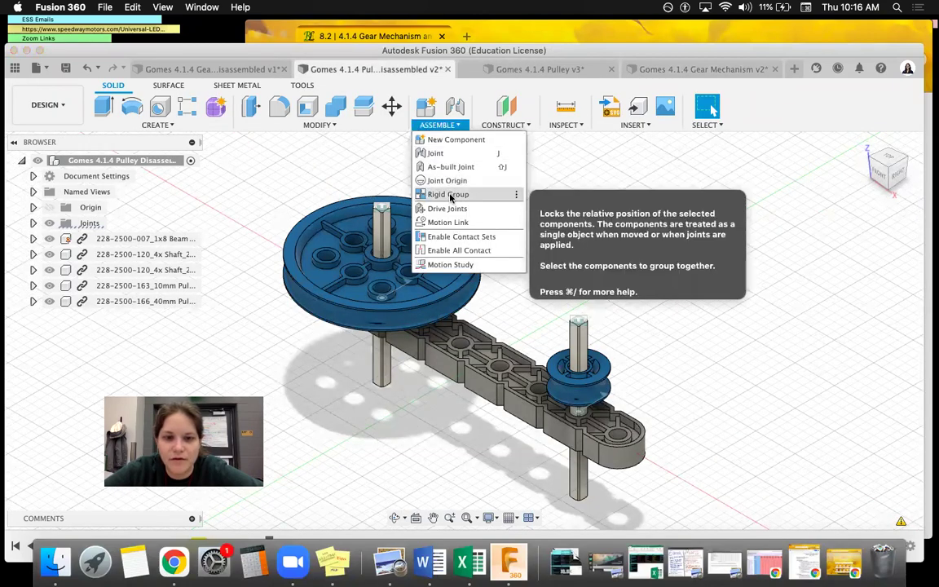
click(448, 221)
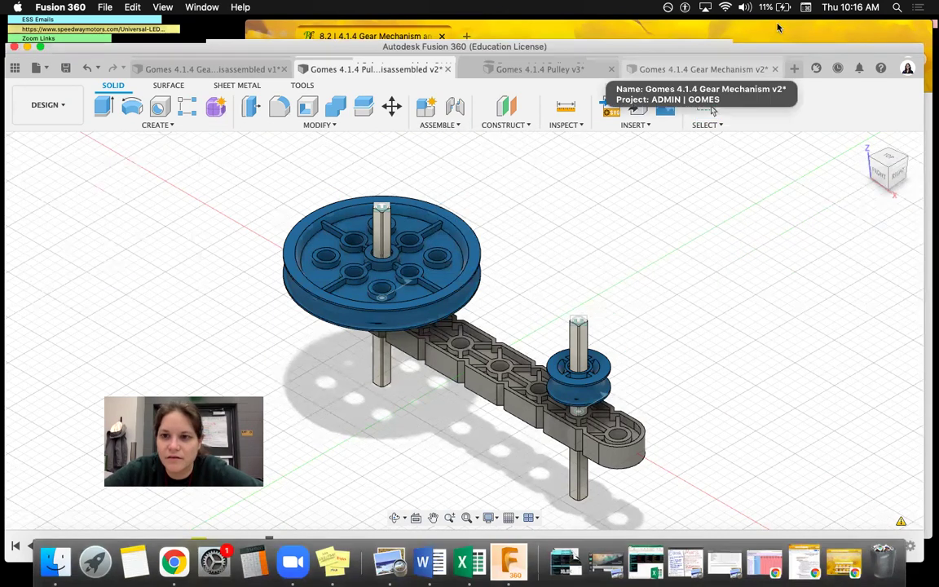
drag(776, 56, 778, 29)
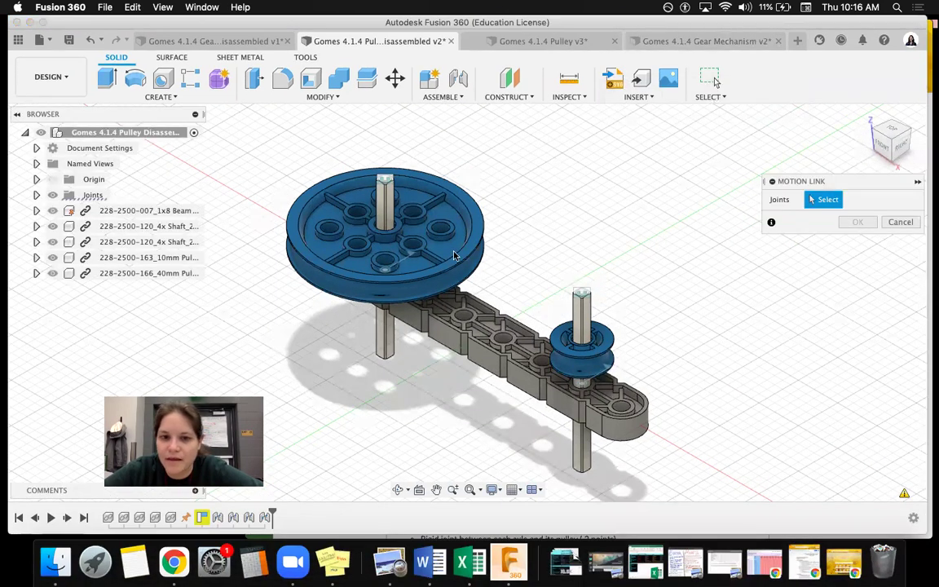
click(345, 243)
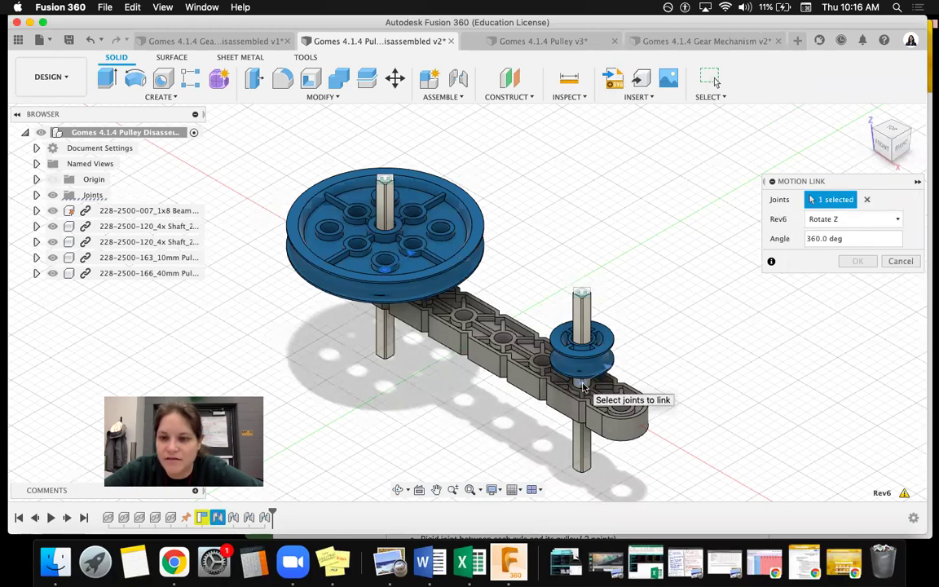
click(583, 386)
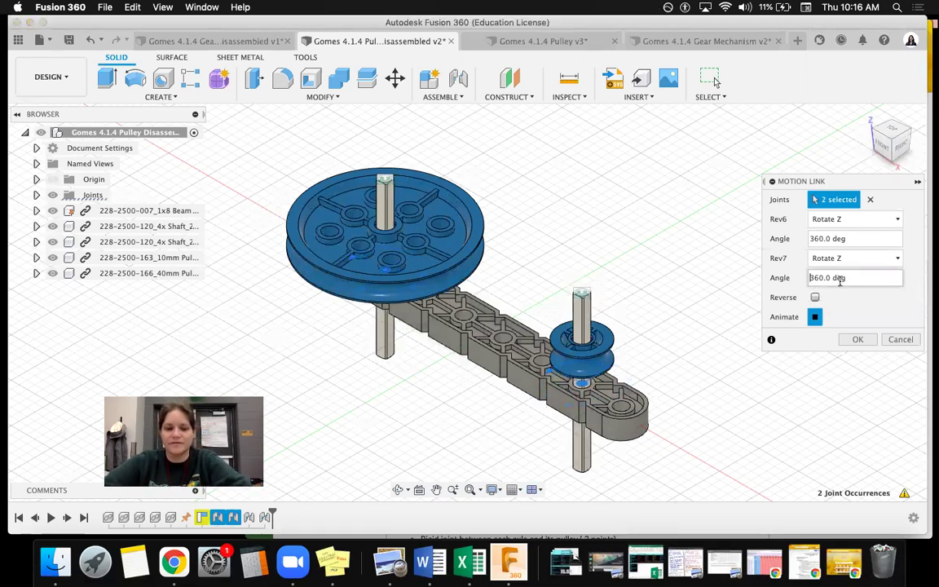
text(4*)
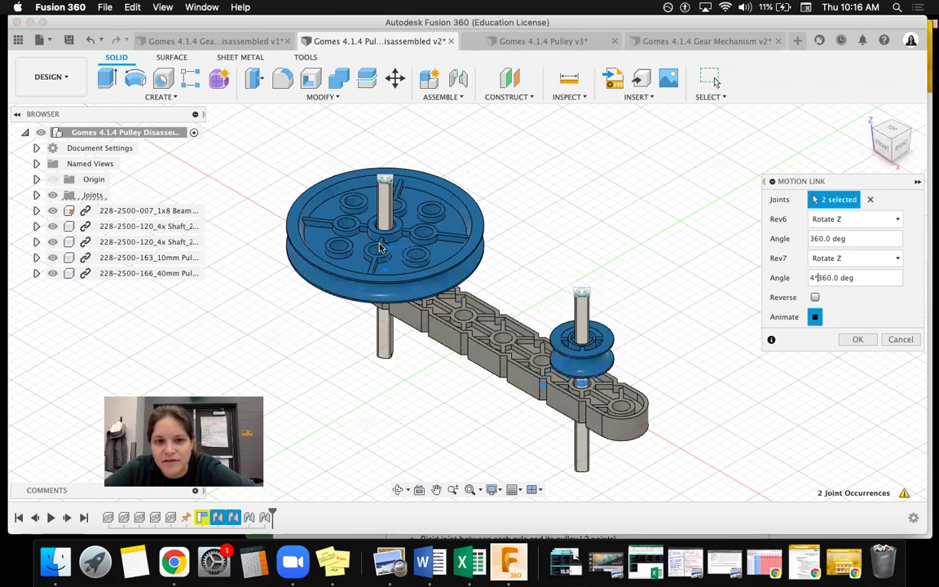
click(869, 344)
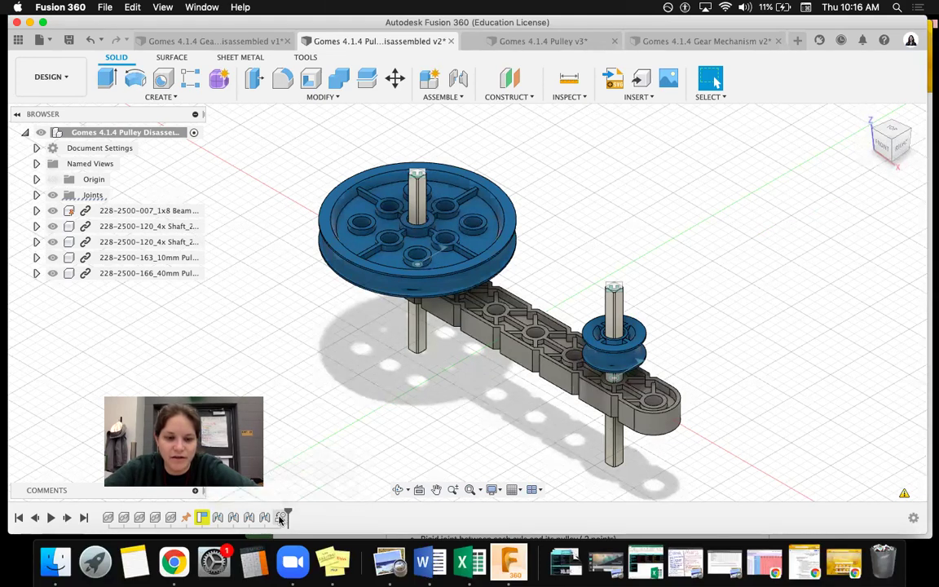
- Reopen Motion Link 10 from the timeline to confirm Rev6 at 360 deg and Rev7 at 4 * 360 deg
double_click(281, 517)
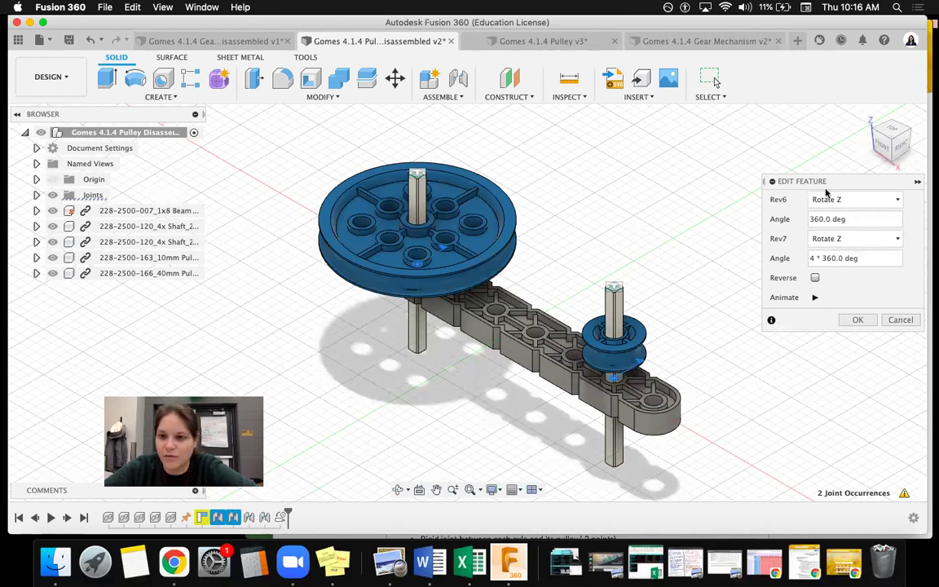
drag(828, 185, 733, 180)
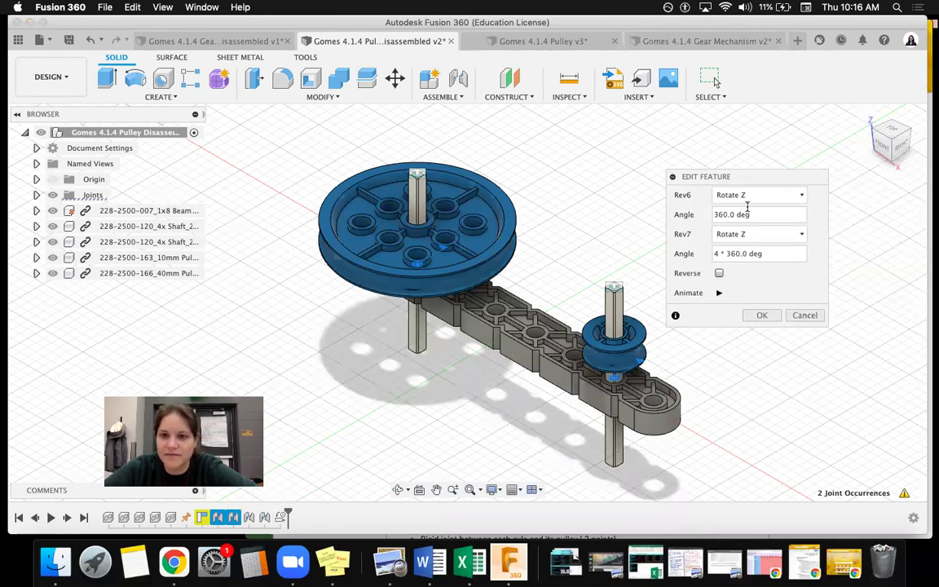